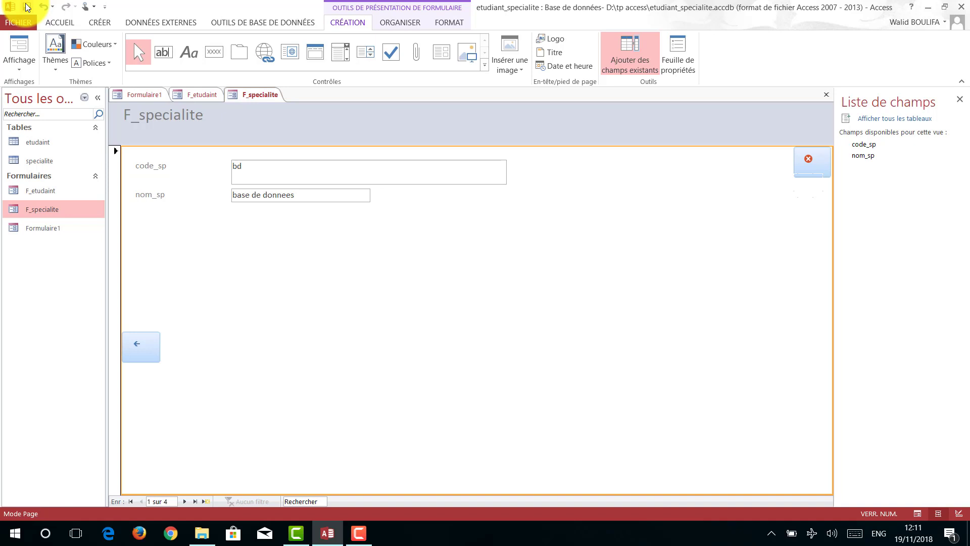
Open the etudaint table in datasheet view.
left_click(201, 96)
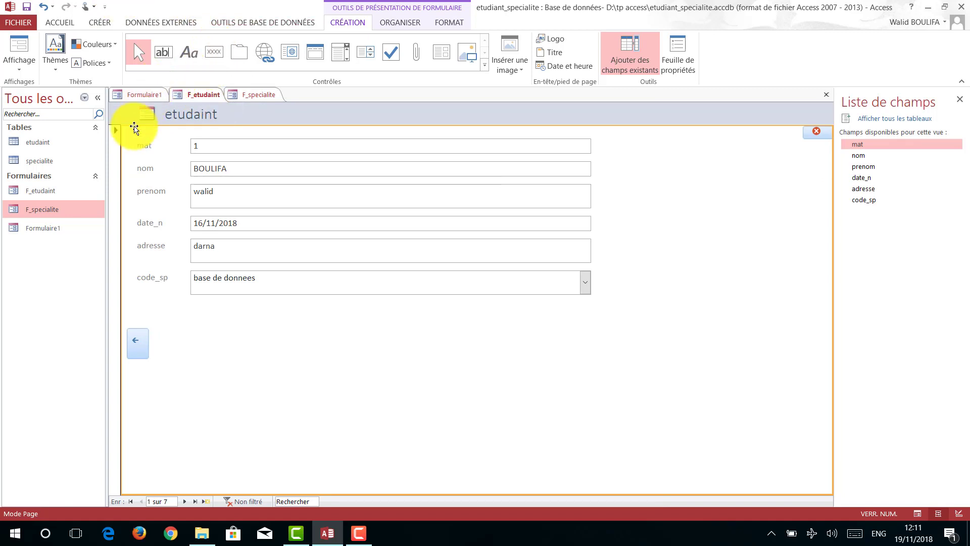
left_click(23, 142)
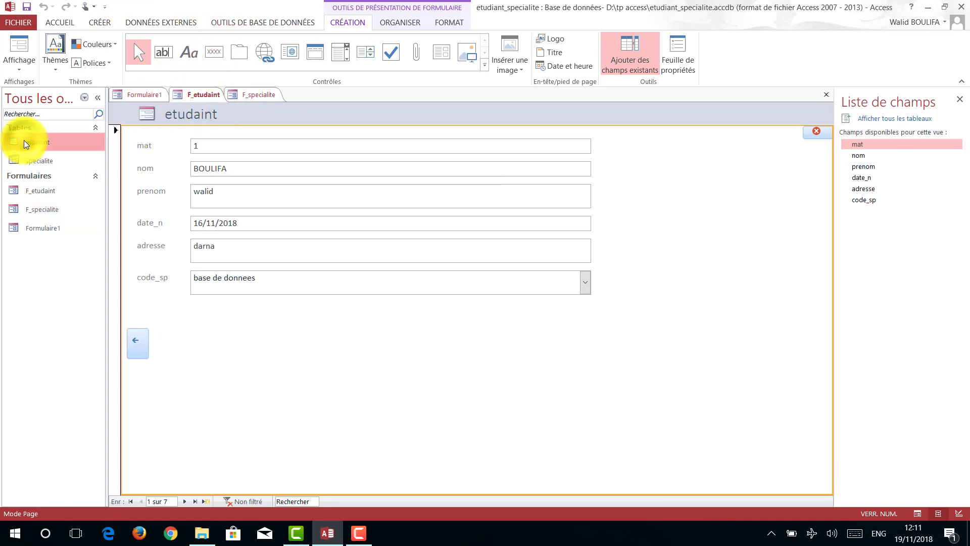
double_click(23, 141)
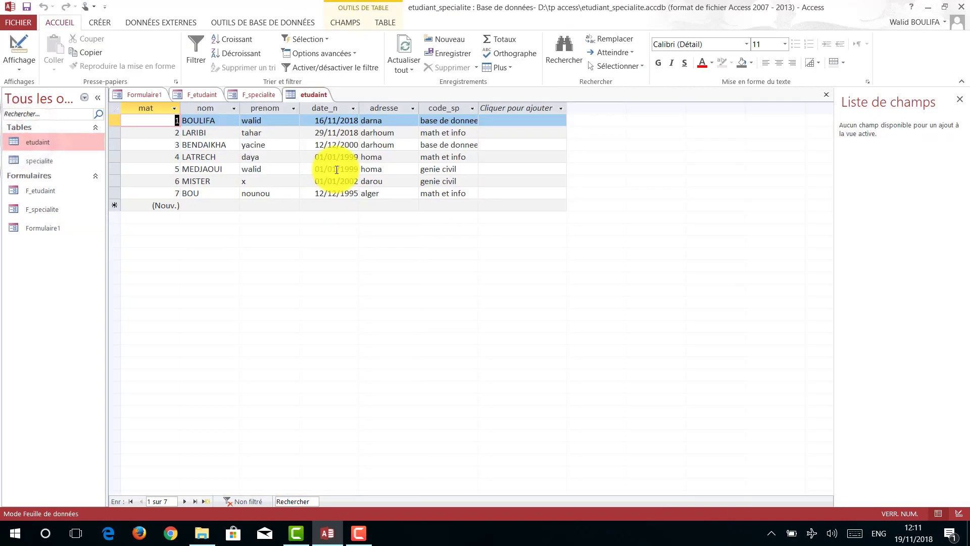
Generate a basic report from the etudaint table, then close it without saving.
left_click(96, 20)
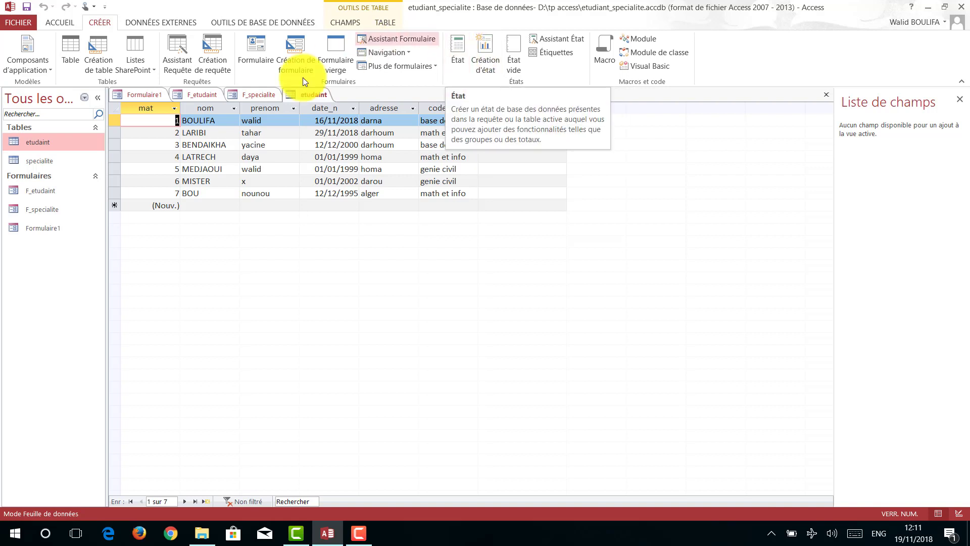
left_click(456, 57)
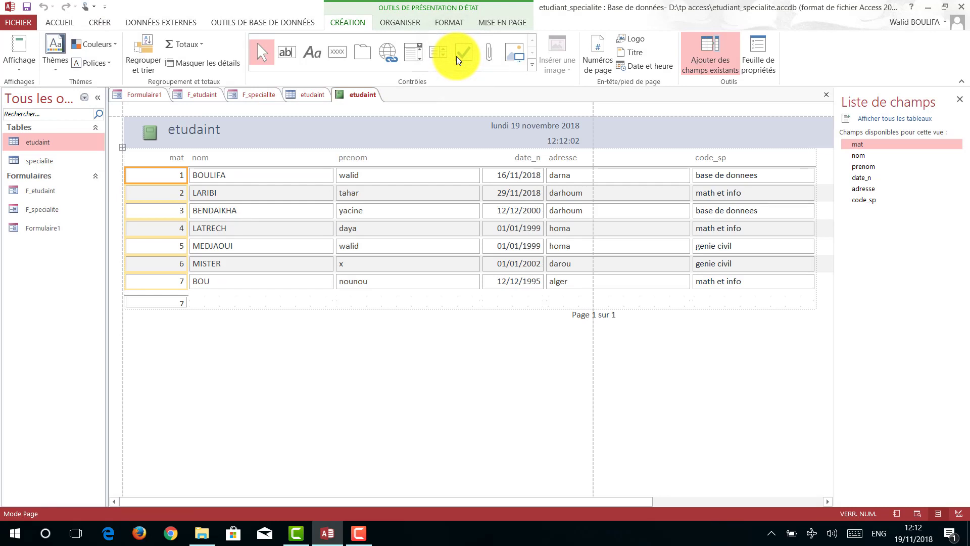
left_click(169, 305)
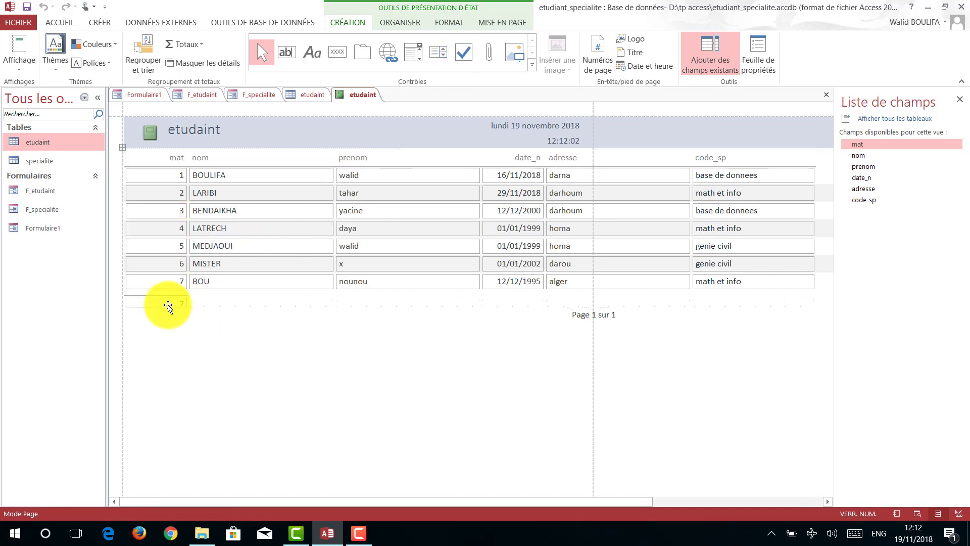
left_click(169, 305)
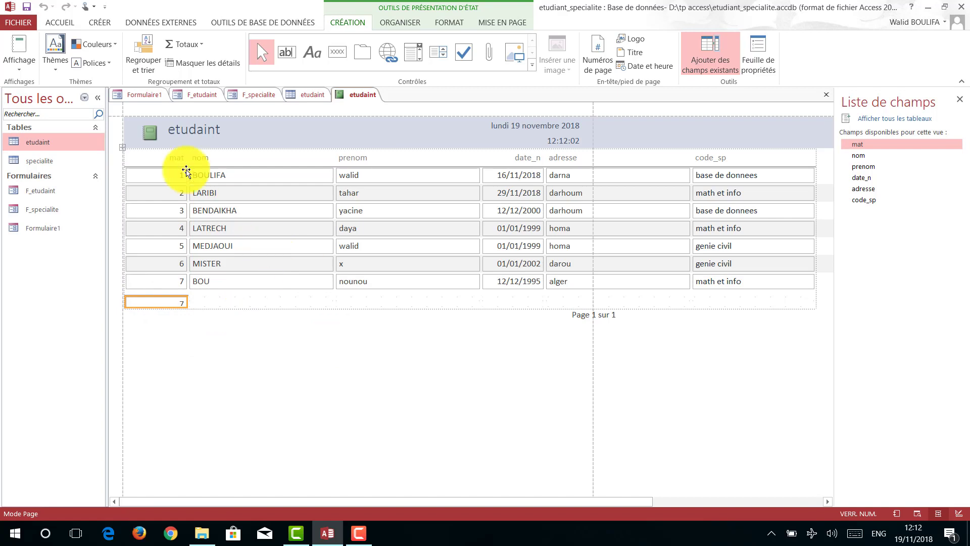
right_click(353, 96)
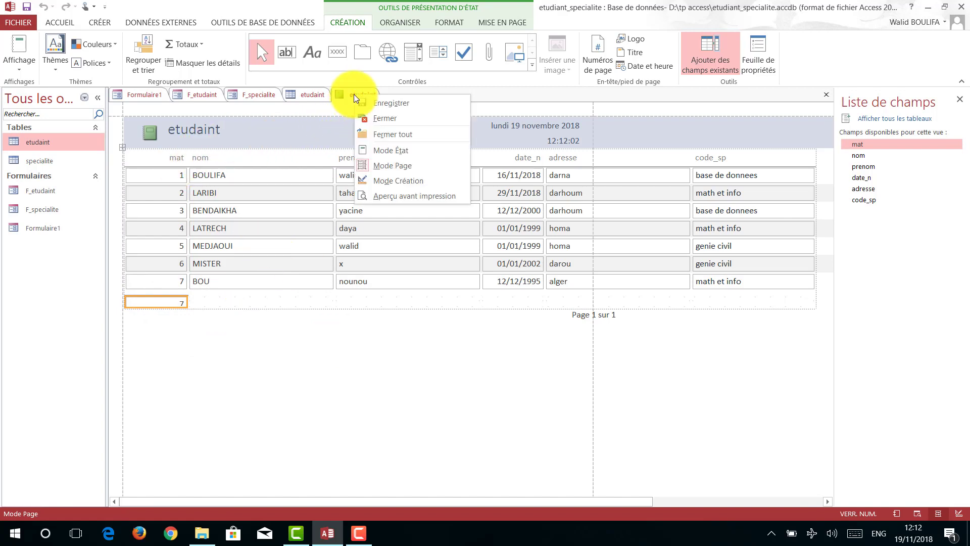
left_click(378, 117)
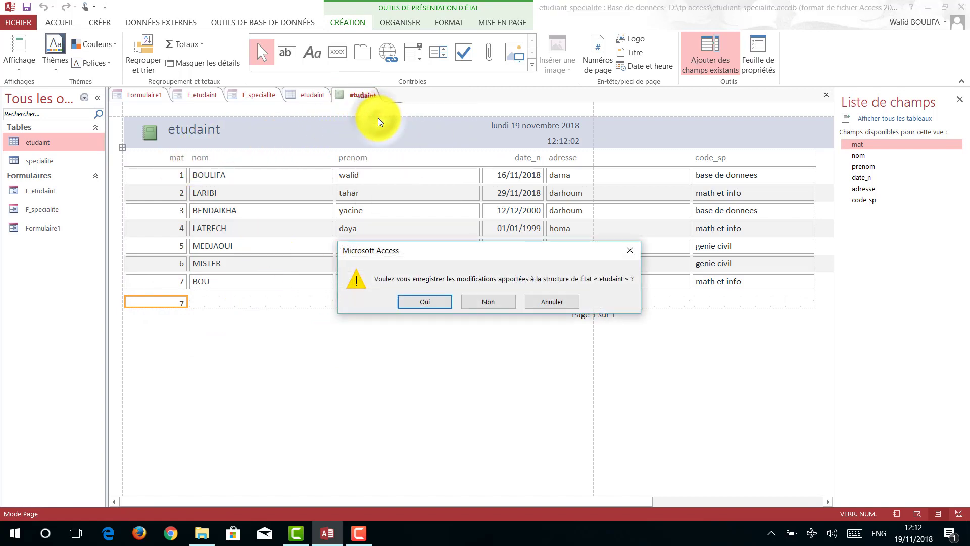
left_click(492, 301)
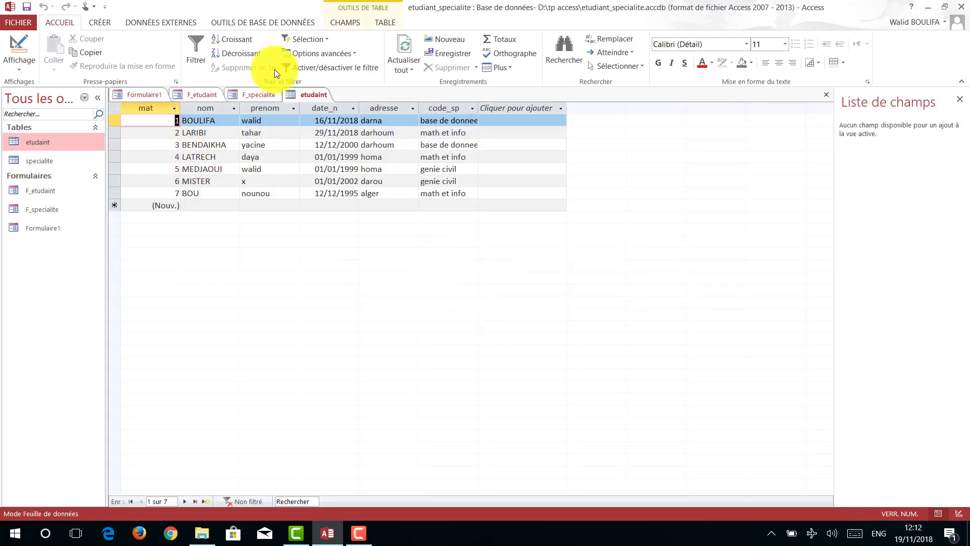
Start a report with the Report Wizard and include all fields of the etudaint table.
left_click(111, 20)
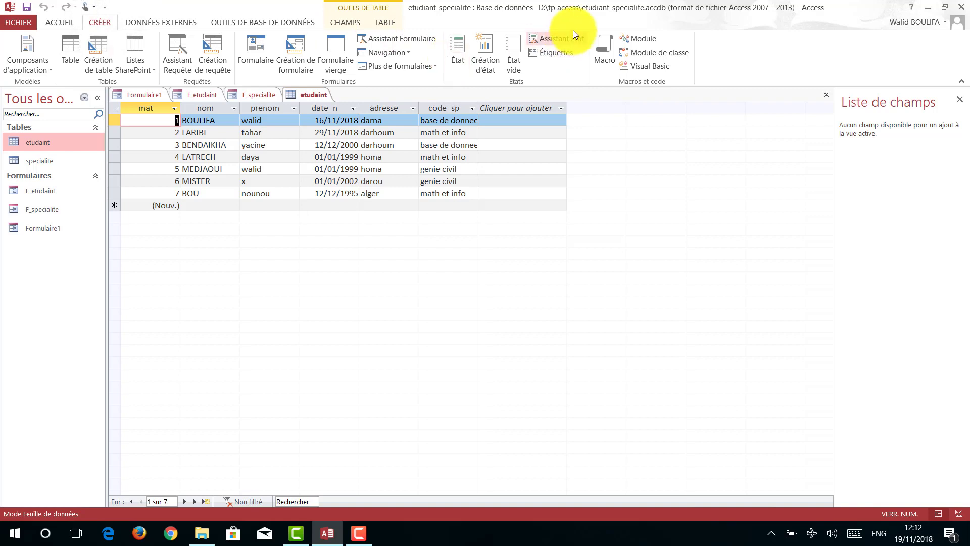
left_click(547, 39)
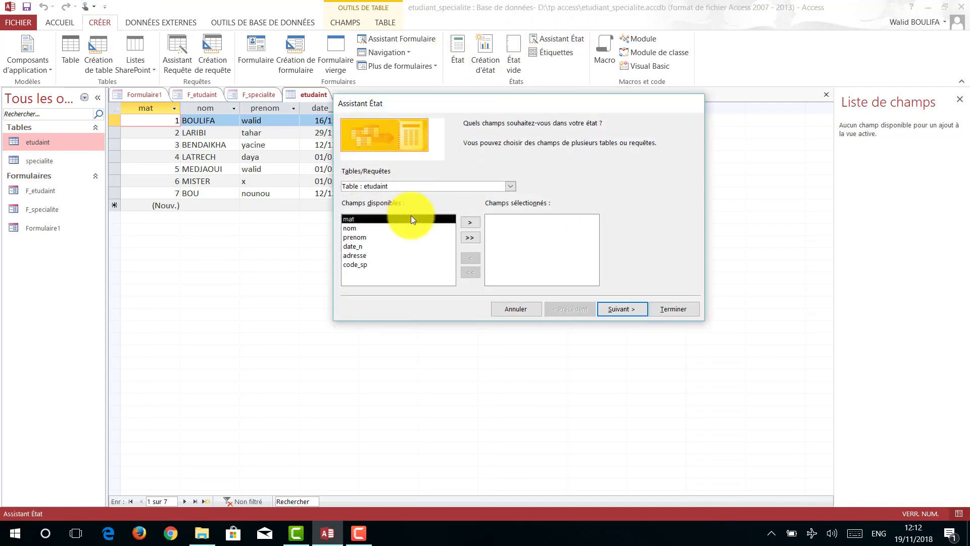
left_click(469, 238)
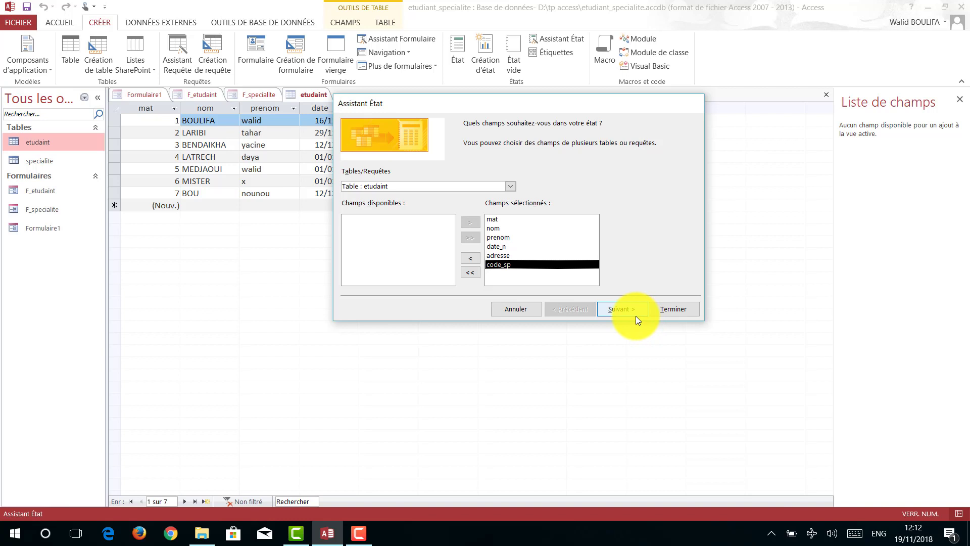
left_click(622, 309)
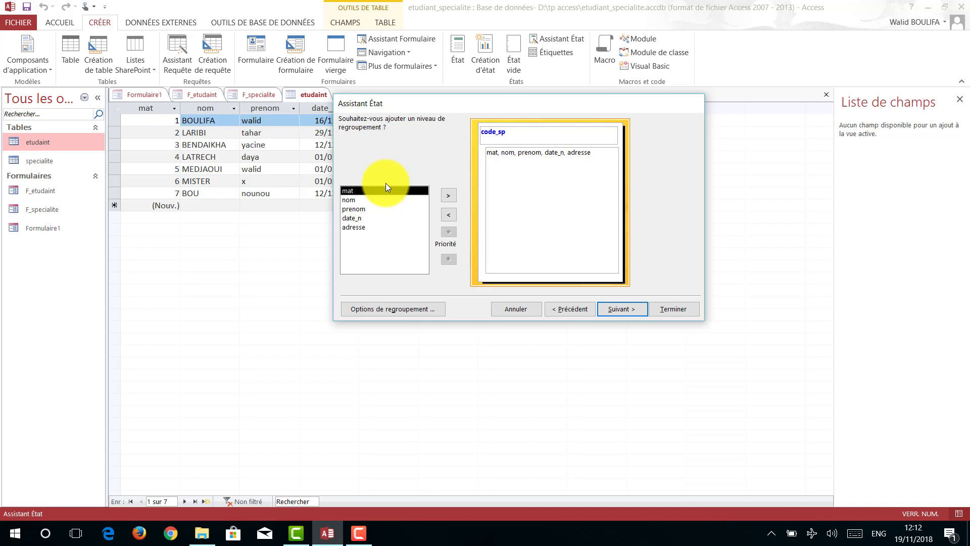
Keep the grouping by code_sp with no sort order, and choose the Échelonné layout in portrait orientation.
left_click(621, 309)
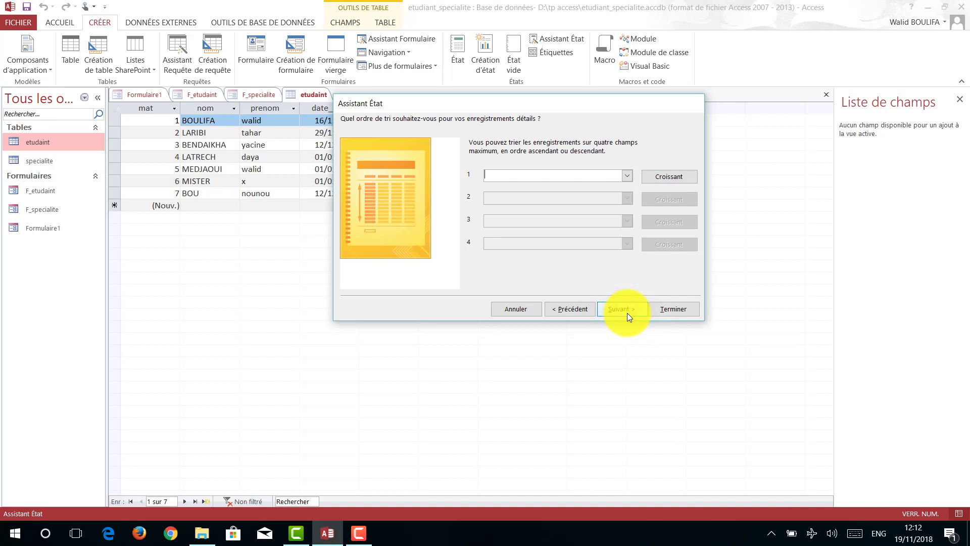
left_click(627, 314)
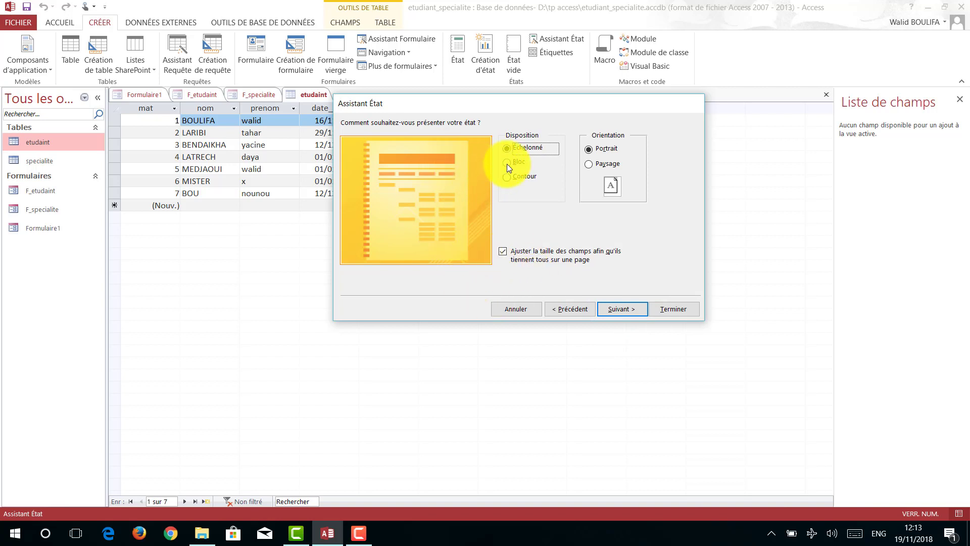
left_click(506, 177)
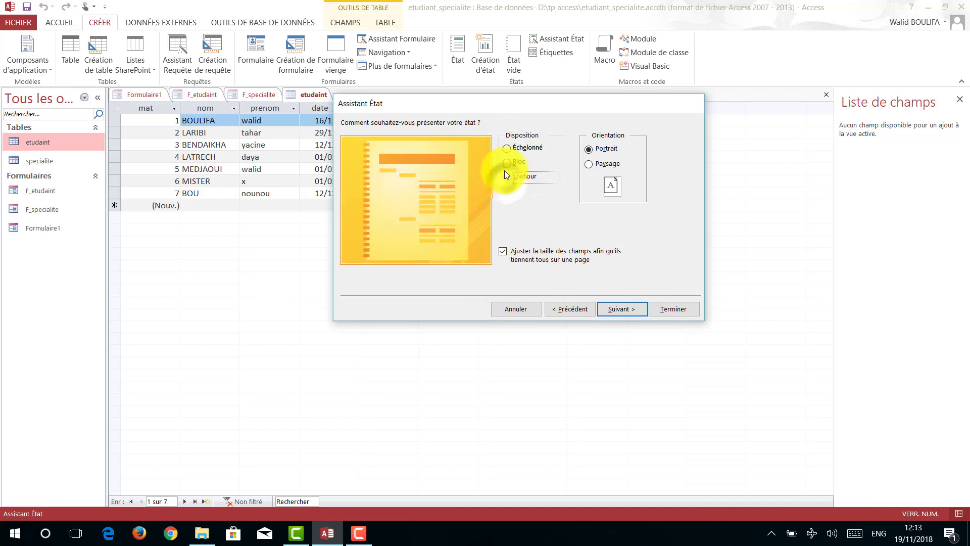
left_click(507, 149)
left_click(626, 312)
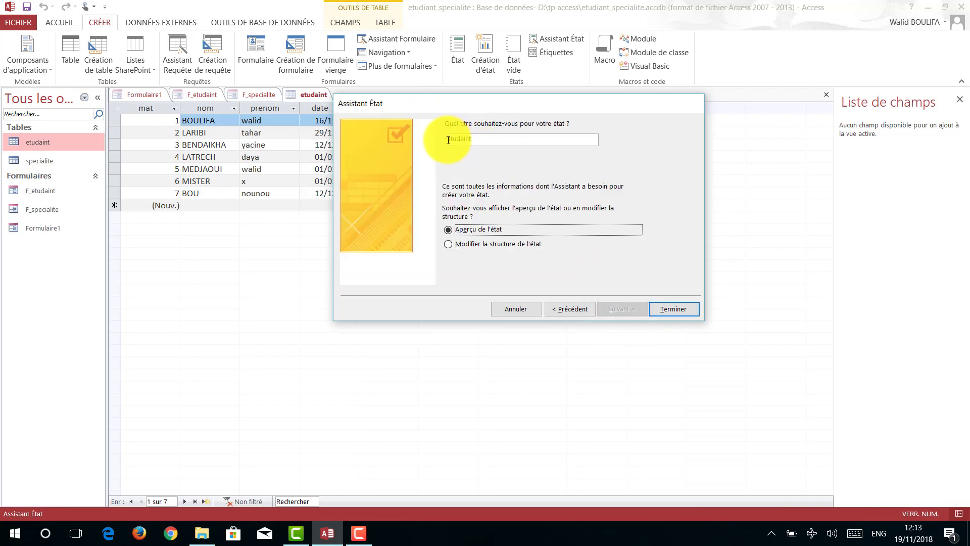
Title the report "liste etudaint" and finish the wizard with the report preview.
left_click(448, 140)
type("e")
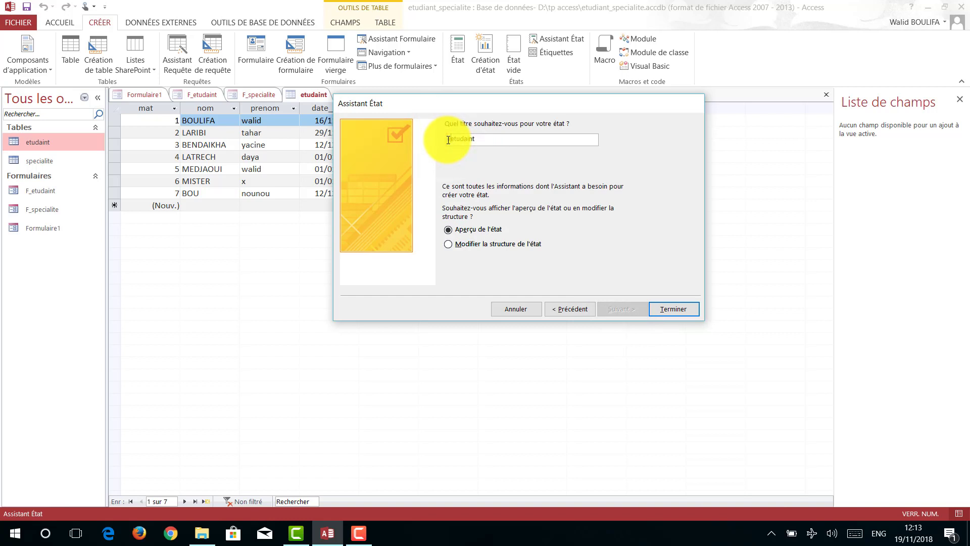
type("tudaint")
key("BackSpace")
key("BackSpace")
key("BackSpace")
type("liste")
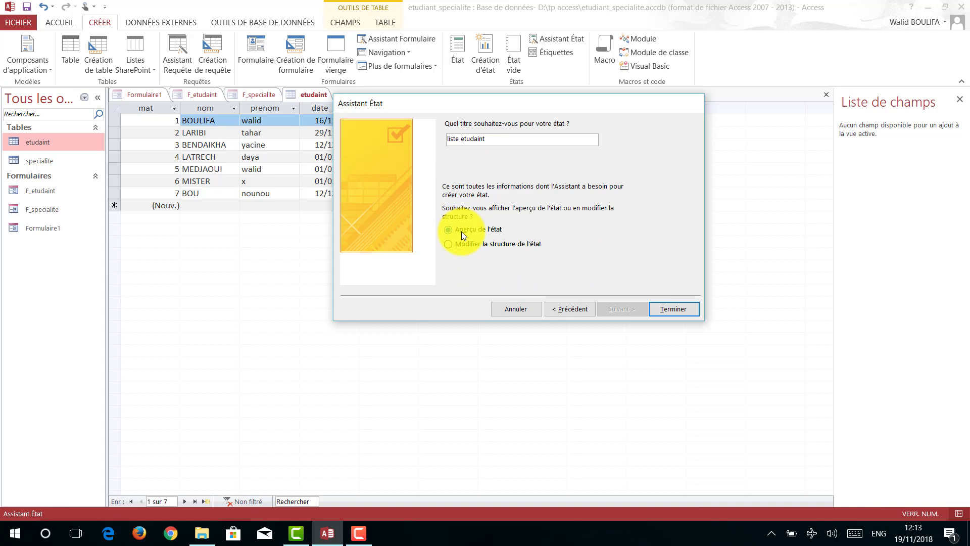
left_click(665, 311)
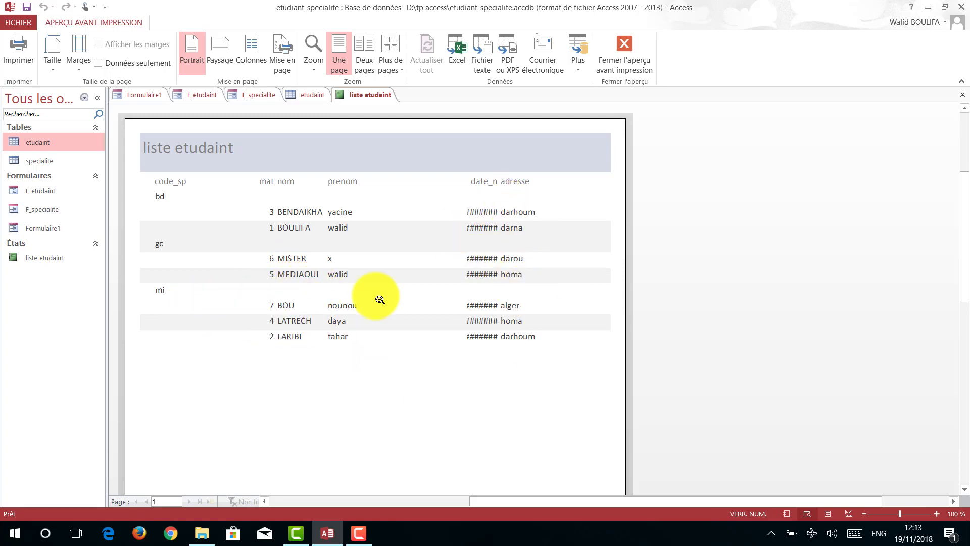
Close the liste etudaint report and open the specialite table.
right_click(375, 99)
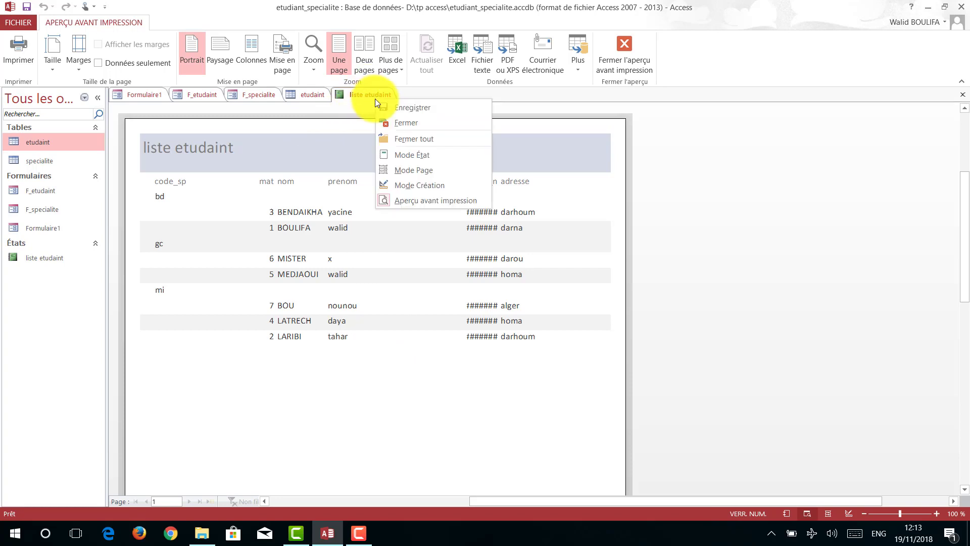
left_click(399, 122)
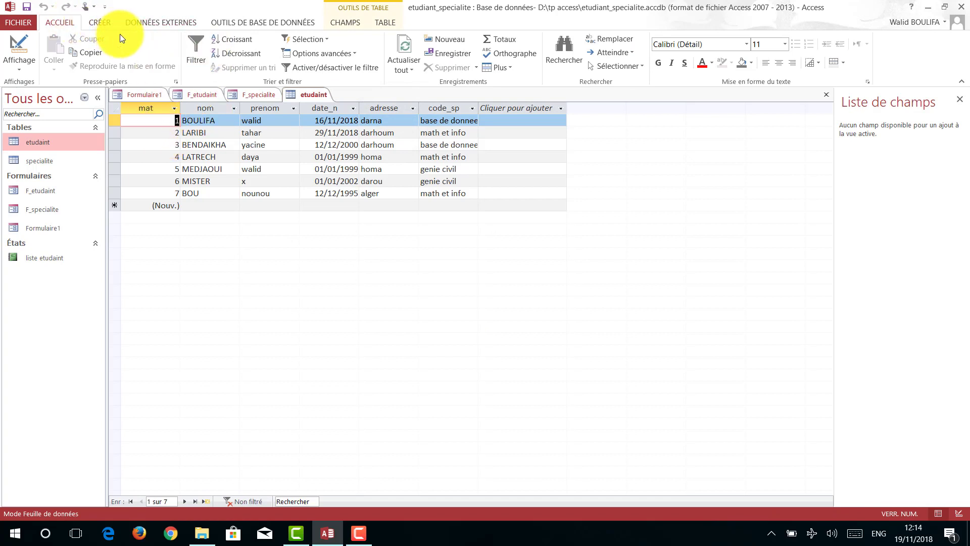
left_click(249, 94)
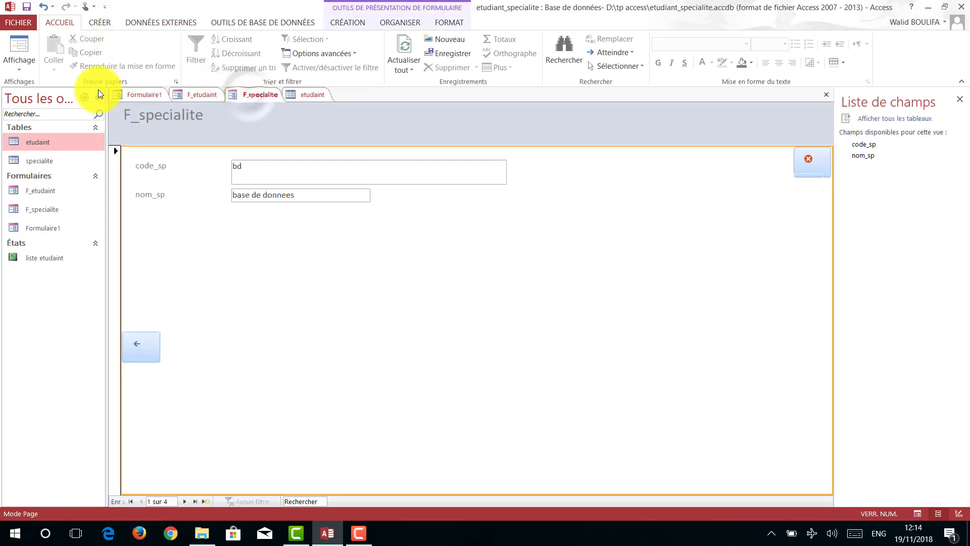
left_click(31, 160)
double_click(30, 160)
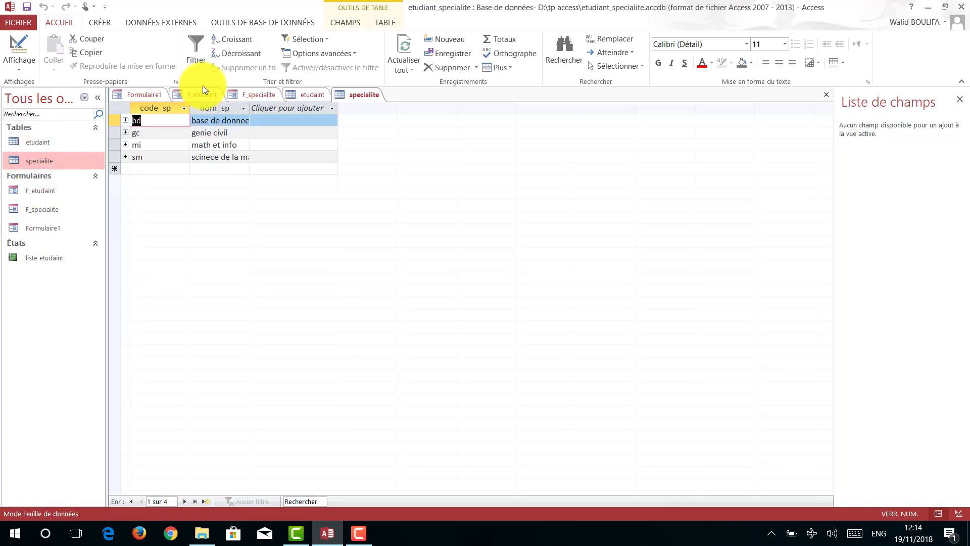
Generate a basic report from the specialite table.
left_click(102, 23)
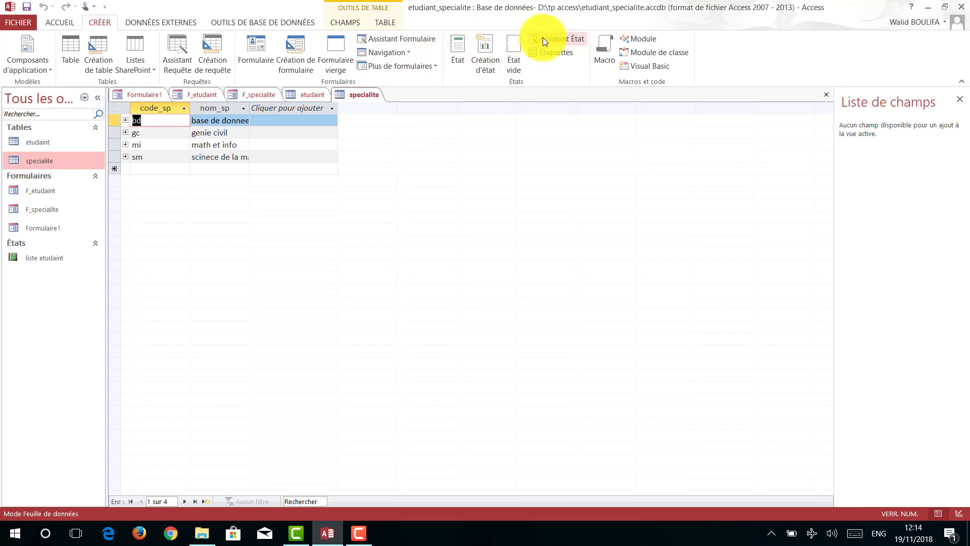
left_click(454, 48)
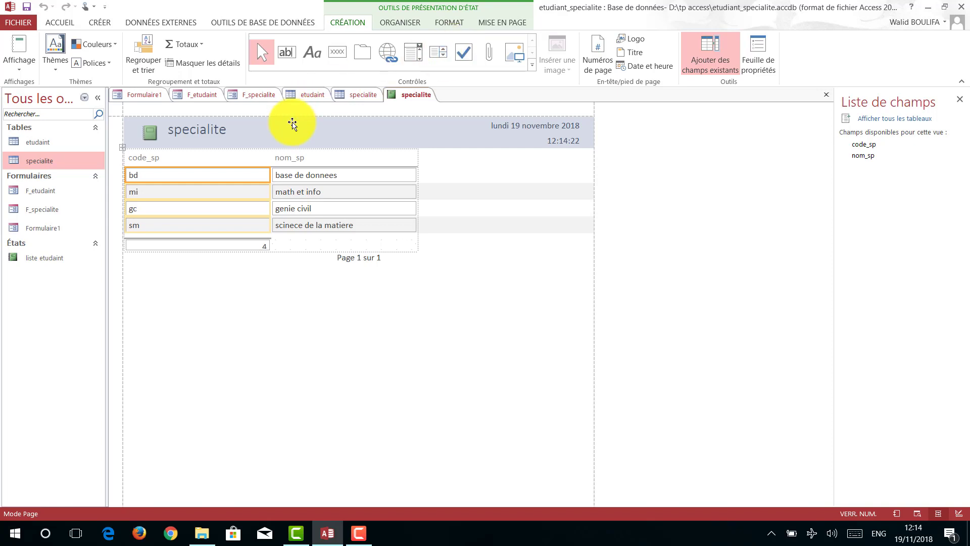
right_click(411, 84)
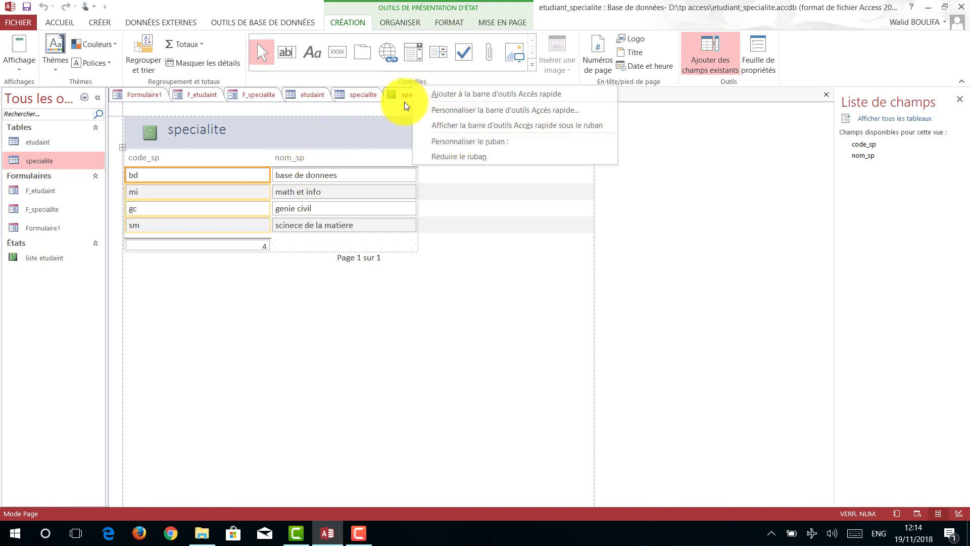
left_click(404, 103)
right_click(403, 97)
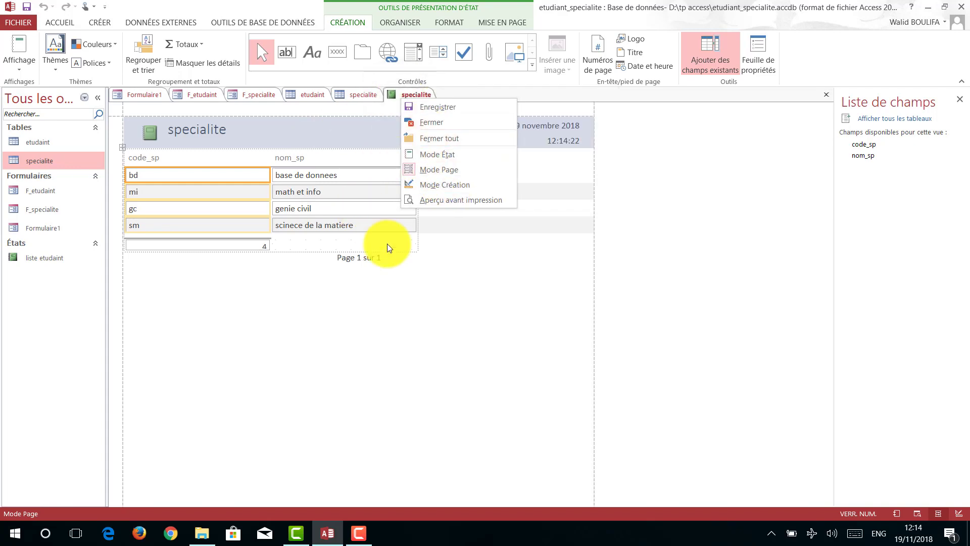
left_click(418, 275)
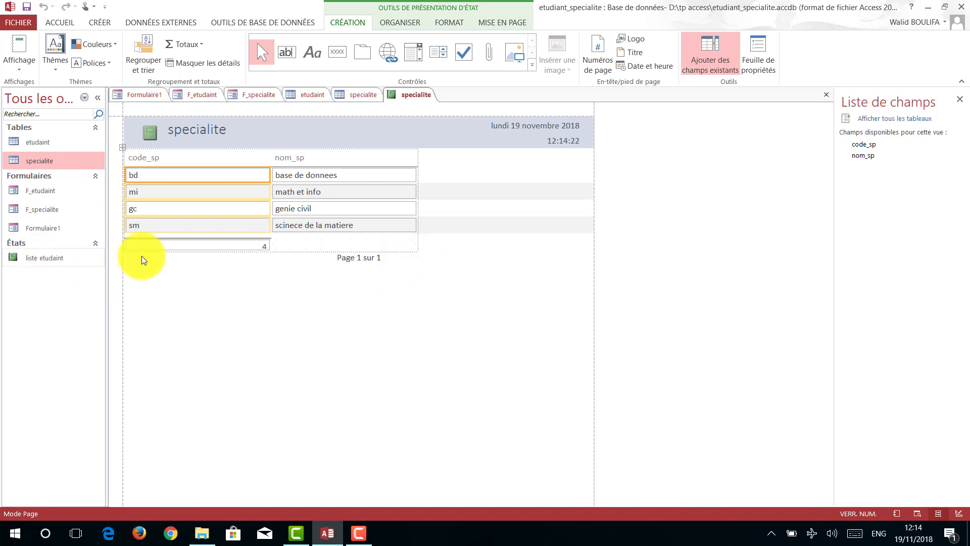
Save the new report under the name "liste des specialite".
left_click(26, 7)
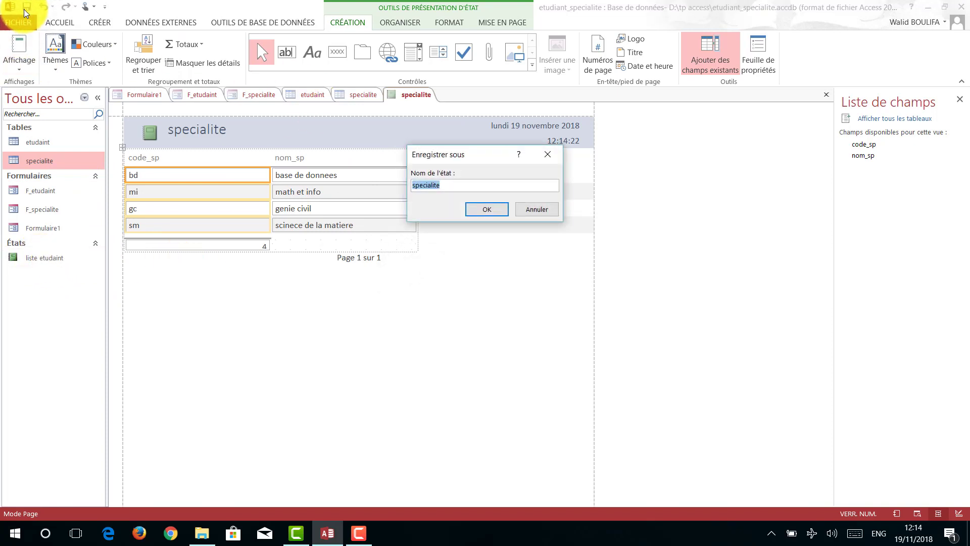
type("liste des")
key("Return")
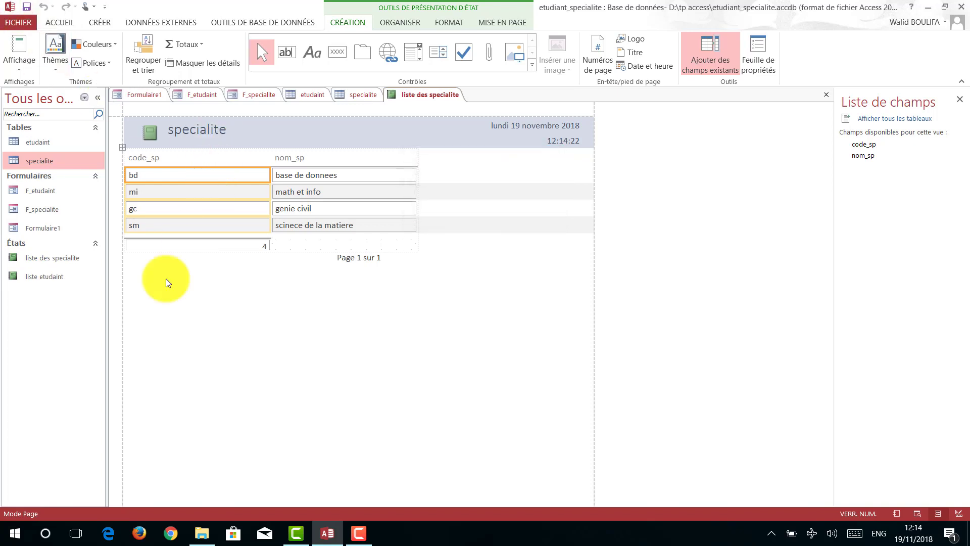
left_click(177, 302)
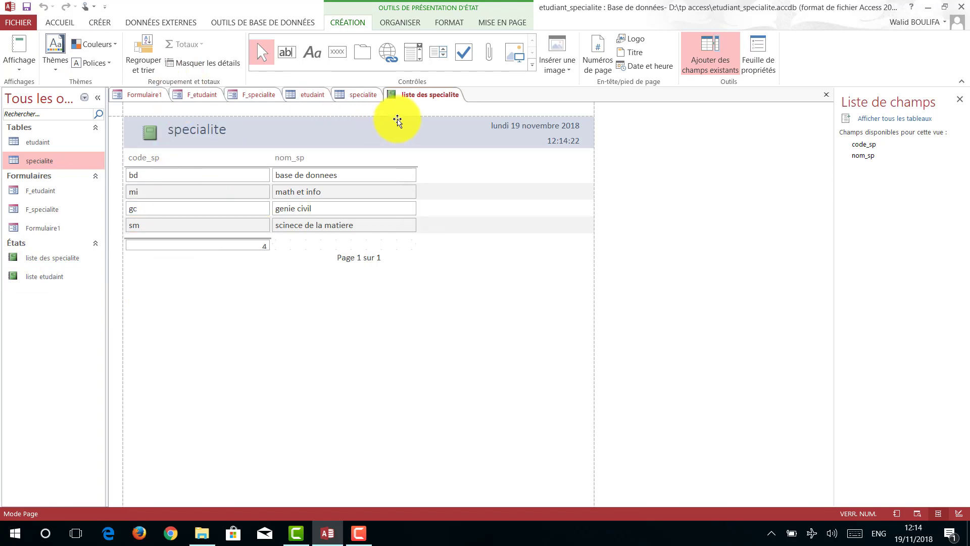
Switch back to the open F_etudaint form.
right_click(396, 95)
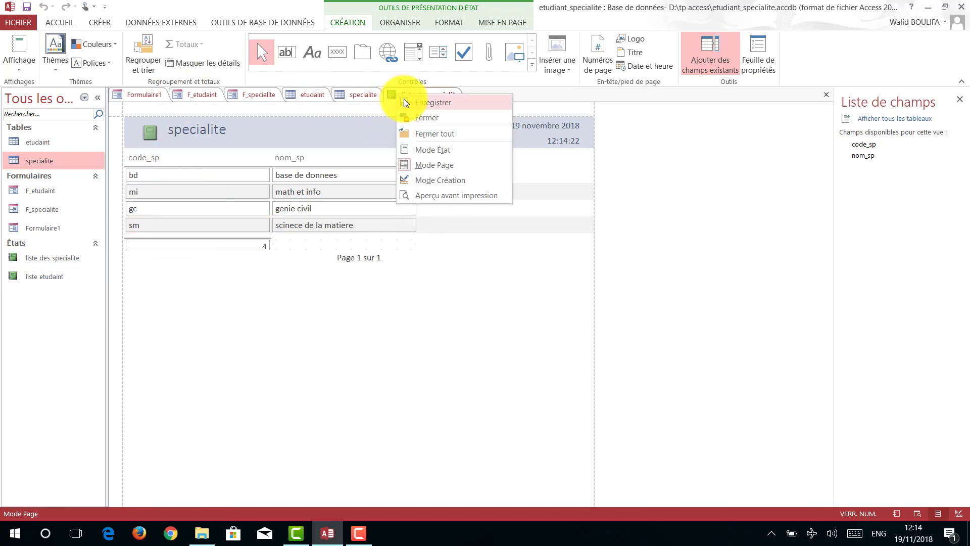
left_click(182, 94)
left_click(182, 95)
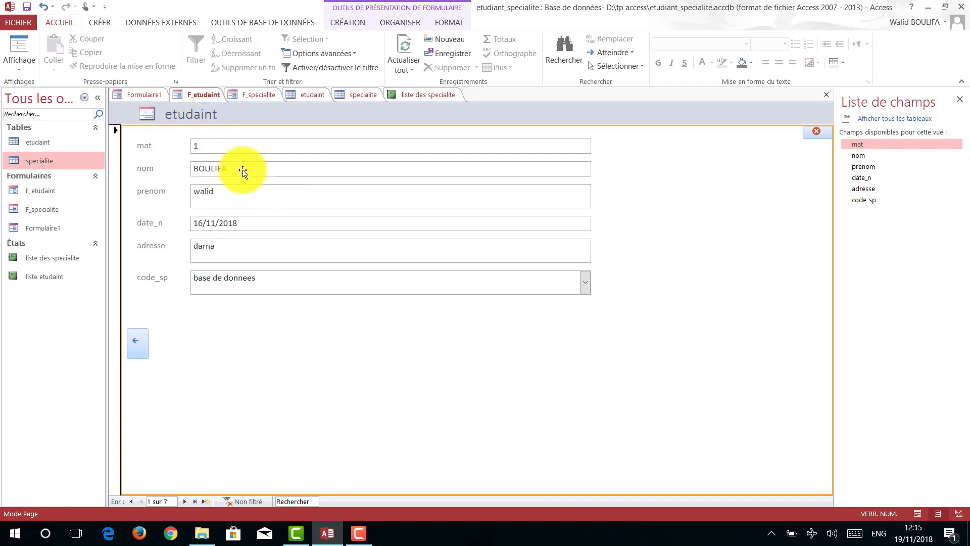
Start a label report for the etudaint form's data with the text font Arial TUR at size 14.
left_click(96, 23)
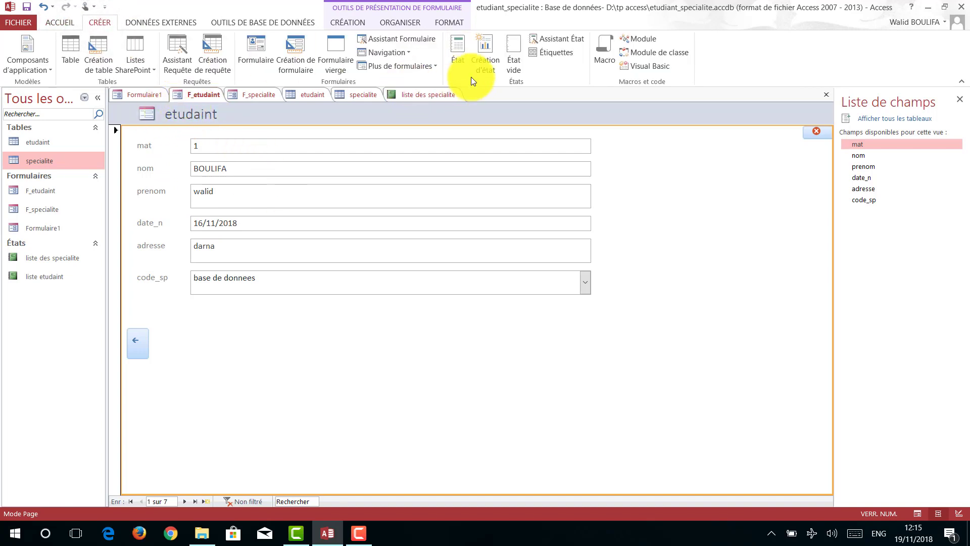
left_click(547, 52)
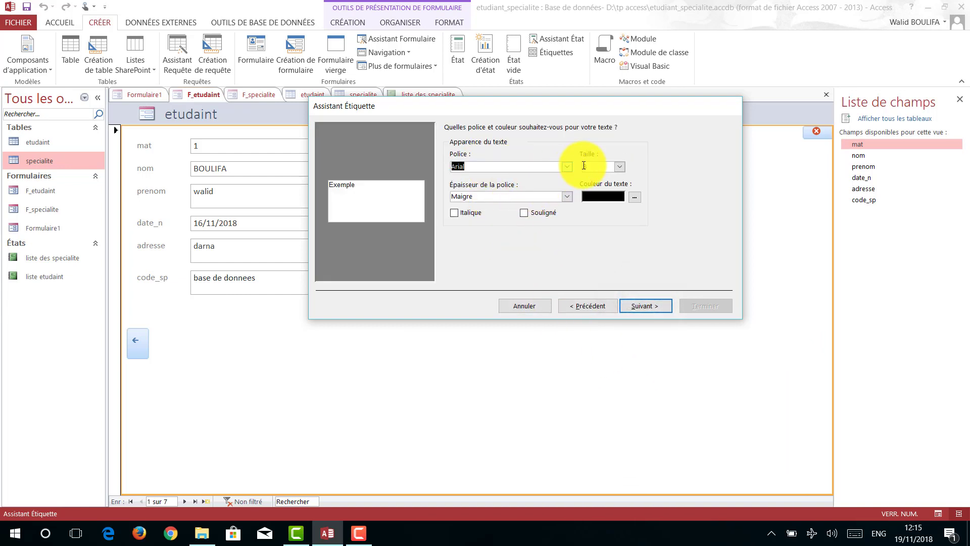
left_click(571, 165)
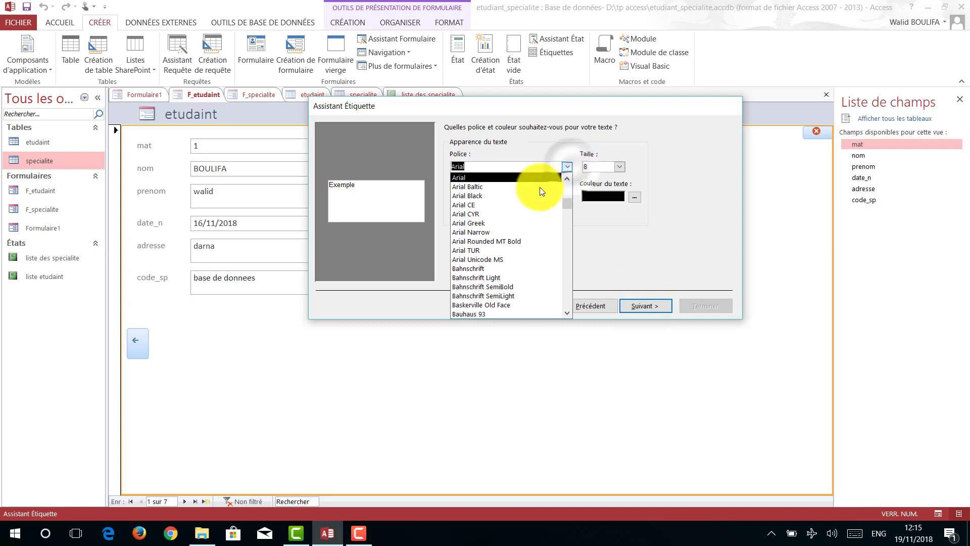
left_click(488, 251)
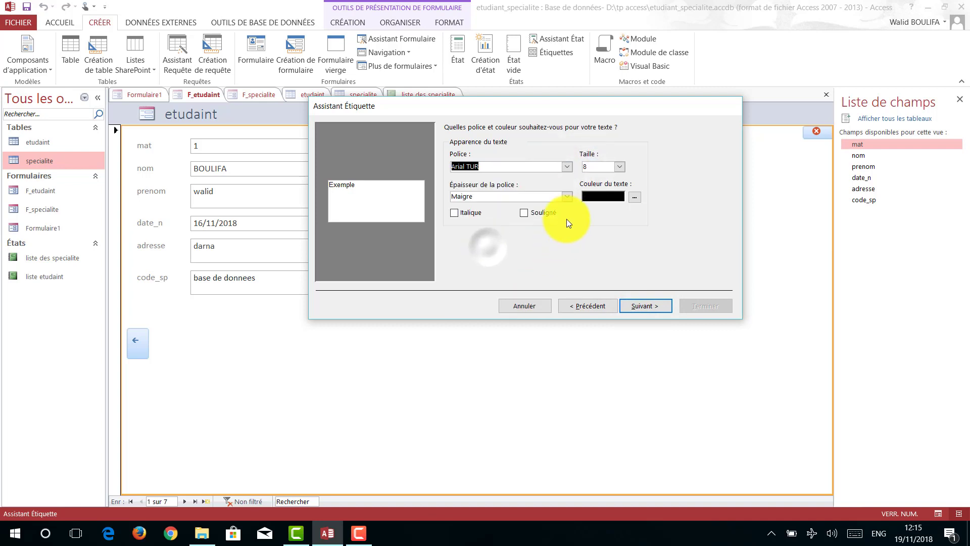
left_click(621, 166)
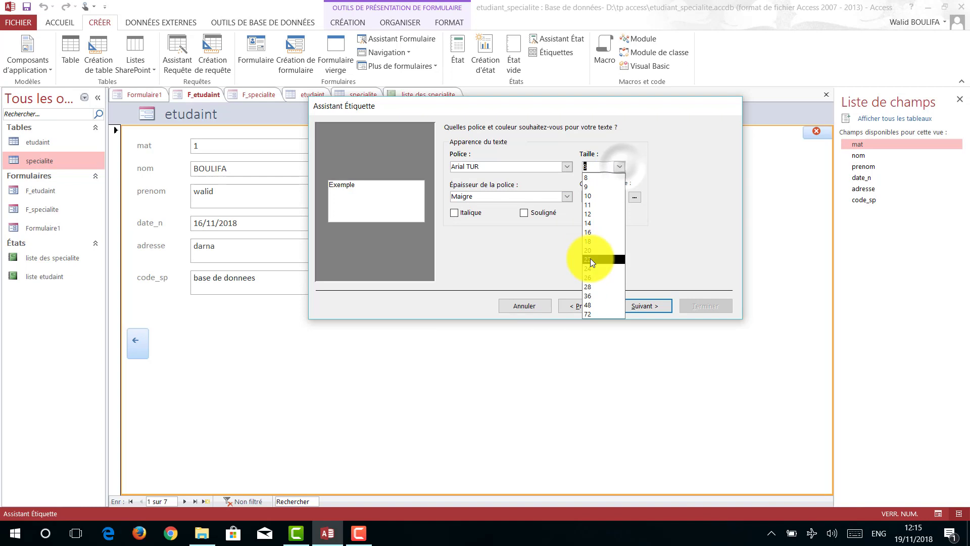
left_click(588, 223)
left_click(641, 306)
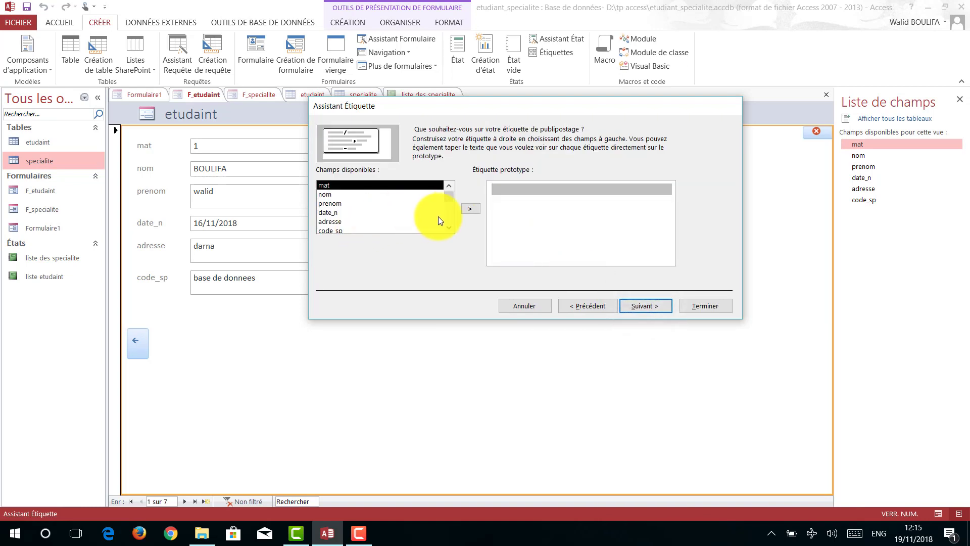
Build the label prototype from the mat, nom, prenom and code_sp fields.
left_click(469, 208)
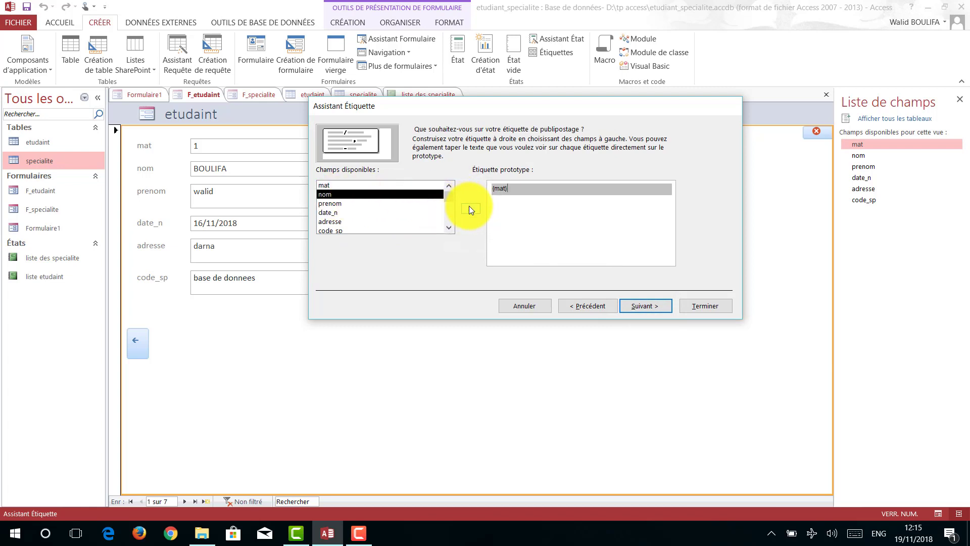
left_click(469, 207)
left_click(469, 208)
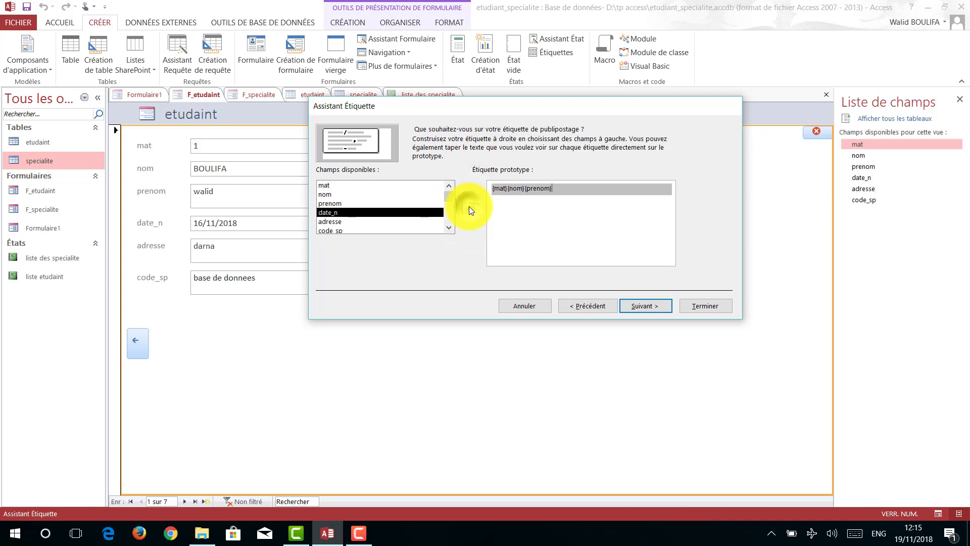
left_click(449, 227)
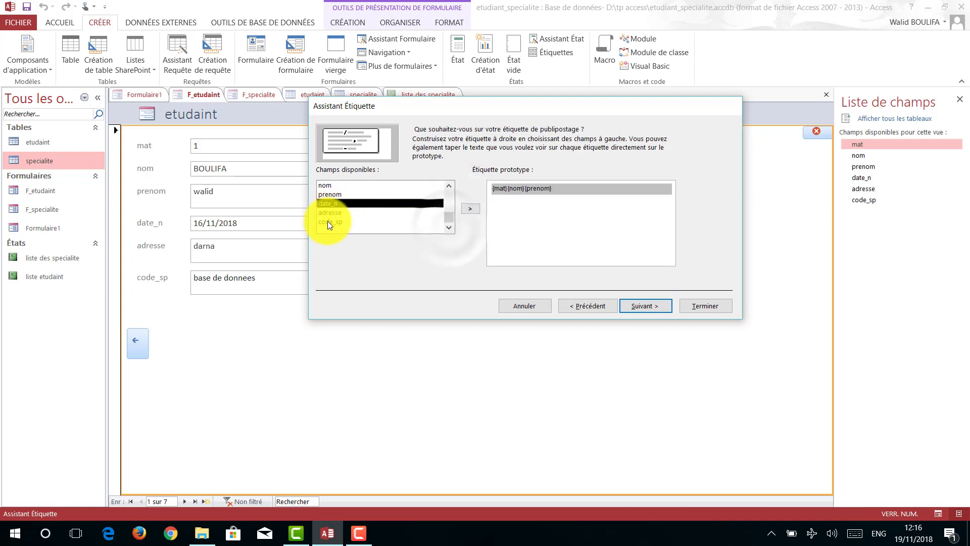
left_click(328, 221)
left_click(470, 209)
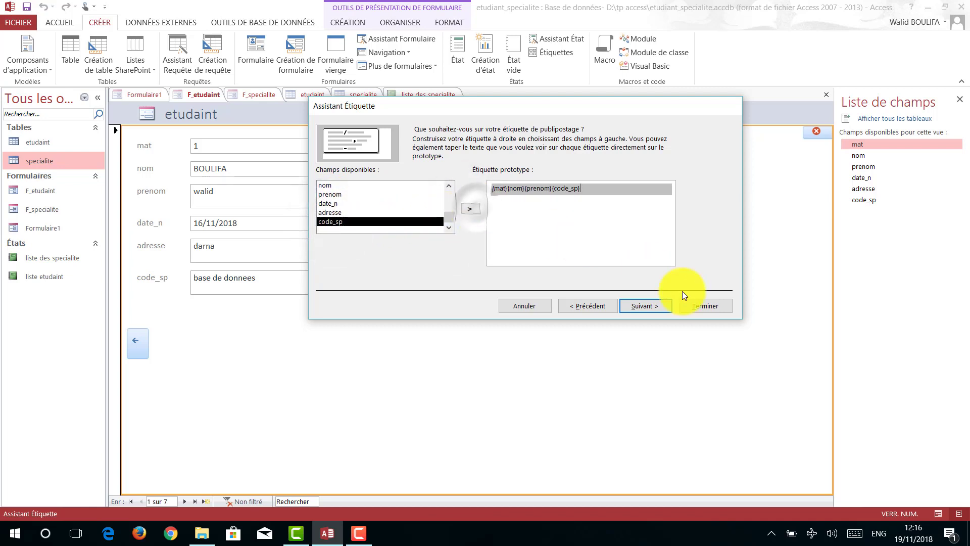
left_click(660, 309)
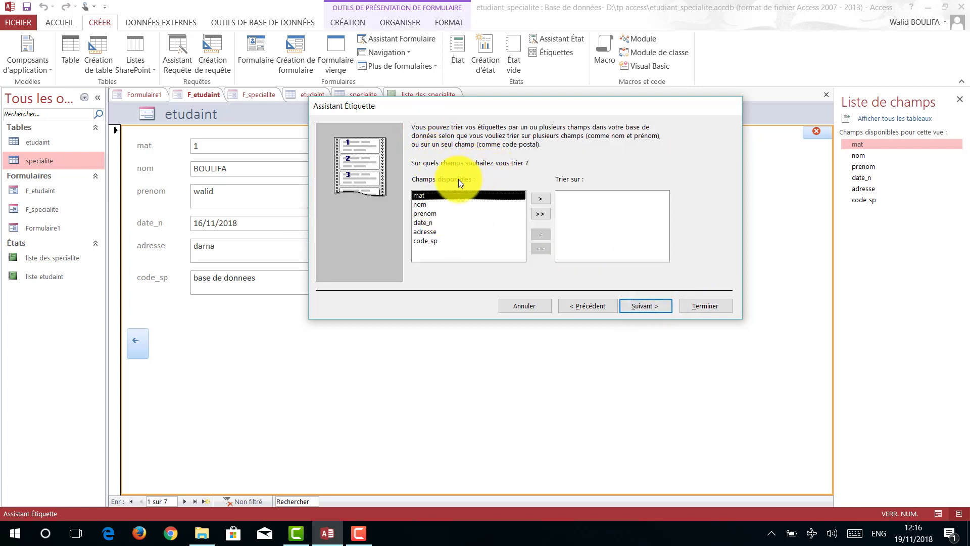
Sort the labels by mat and finish the report as "Étiquettes etudaint", showing the labels as they will print.
left_click(537, 198)
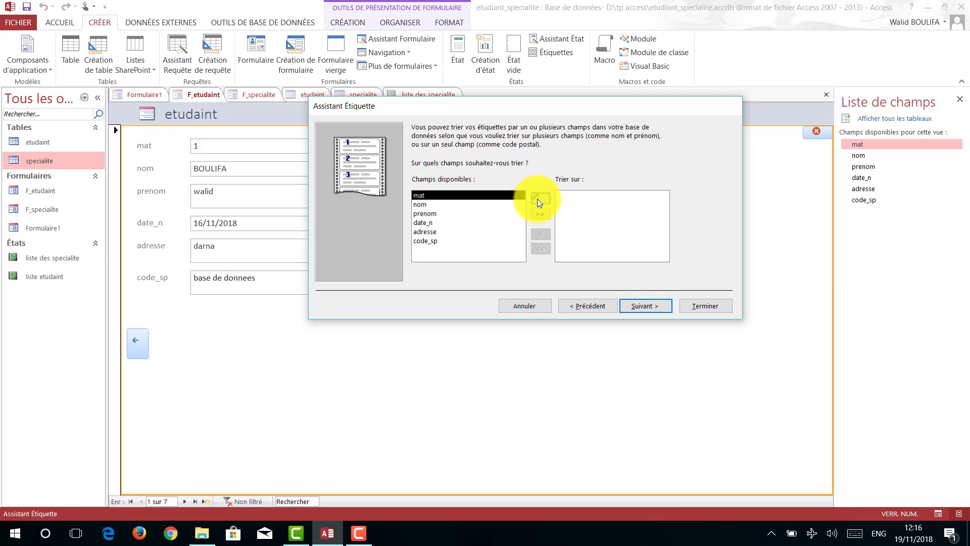
left_click(638, 306)
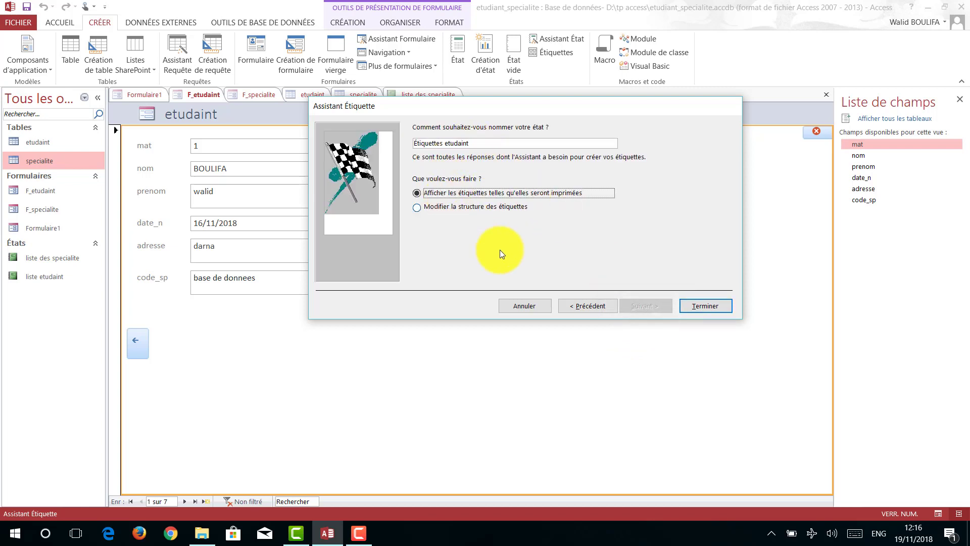
left_click(696, 303)
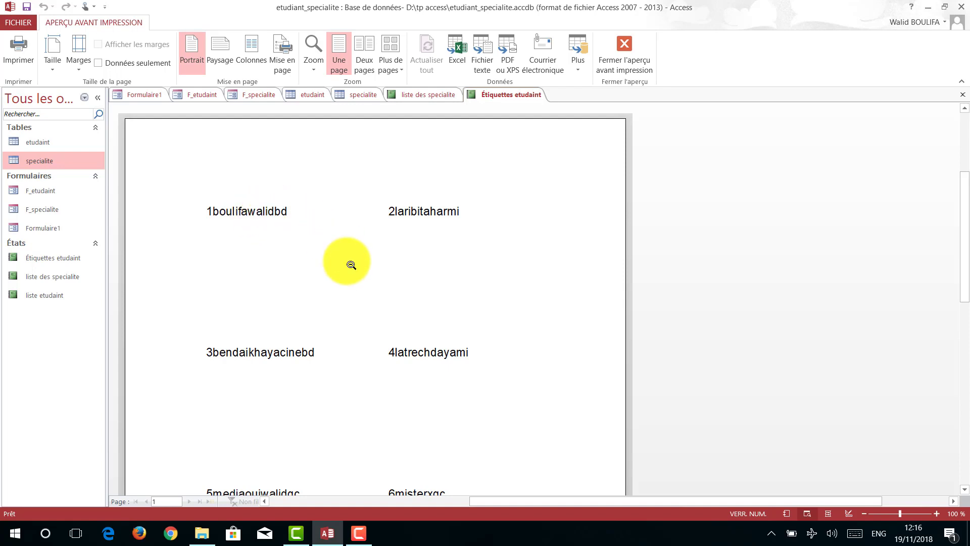
left_click(360, 533)
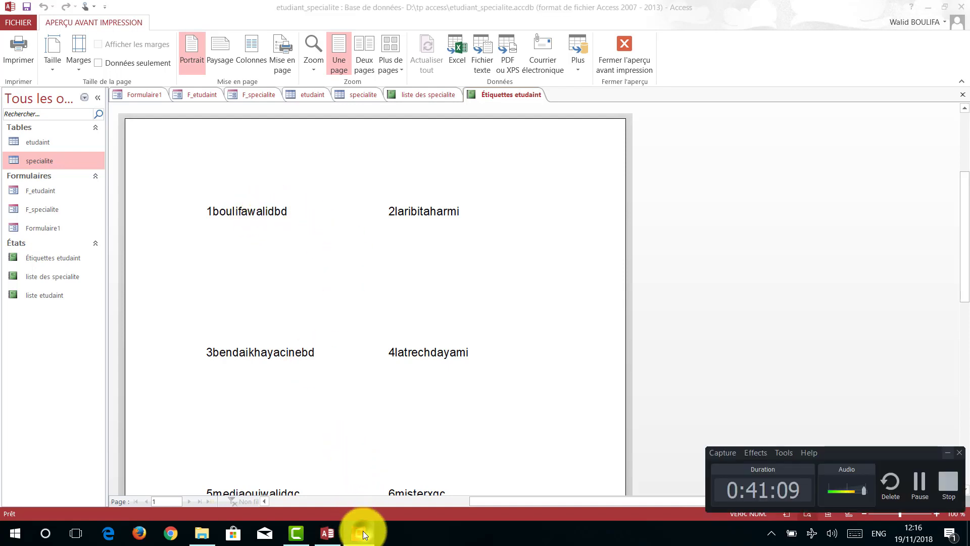
left_click(919, 481)
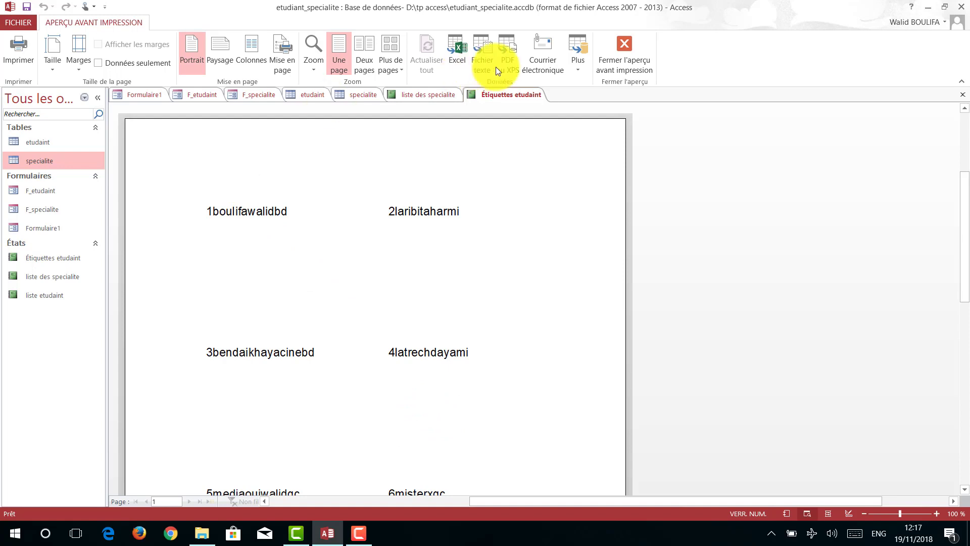
Close all open database objects, saving the design changes to the F_etudaint form.
right_click(513, 95)
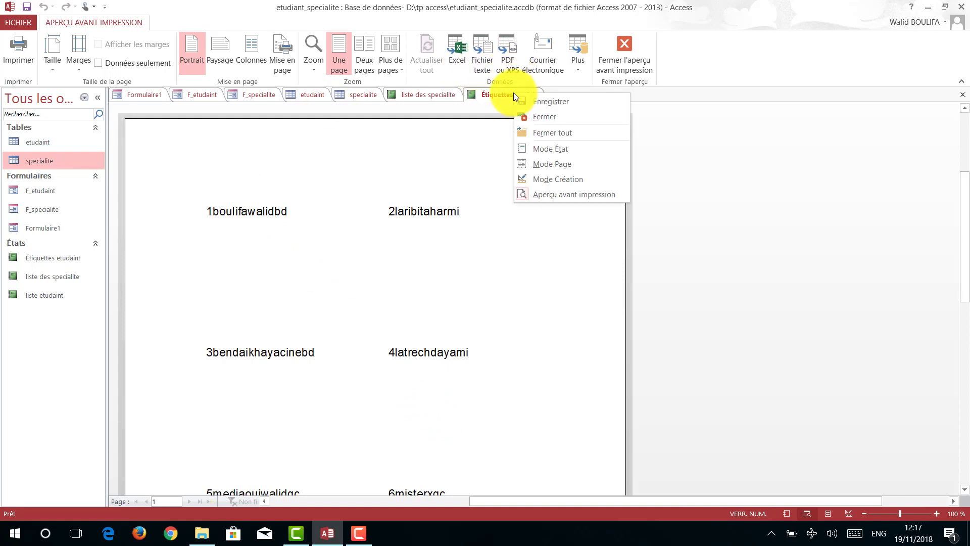
left_click(541, 133)
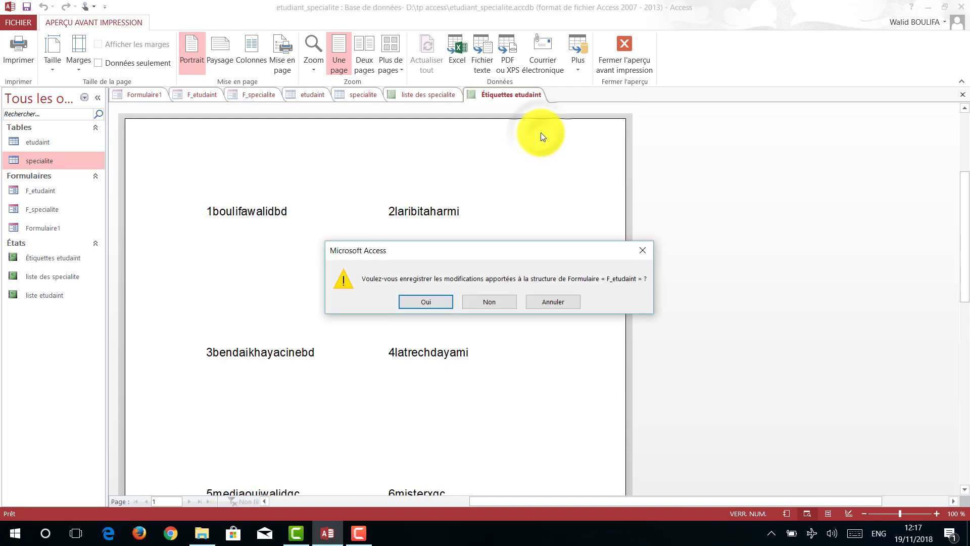
key("Return")
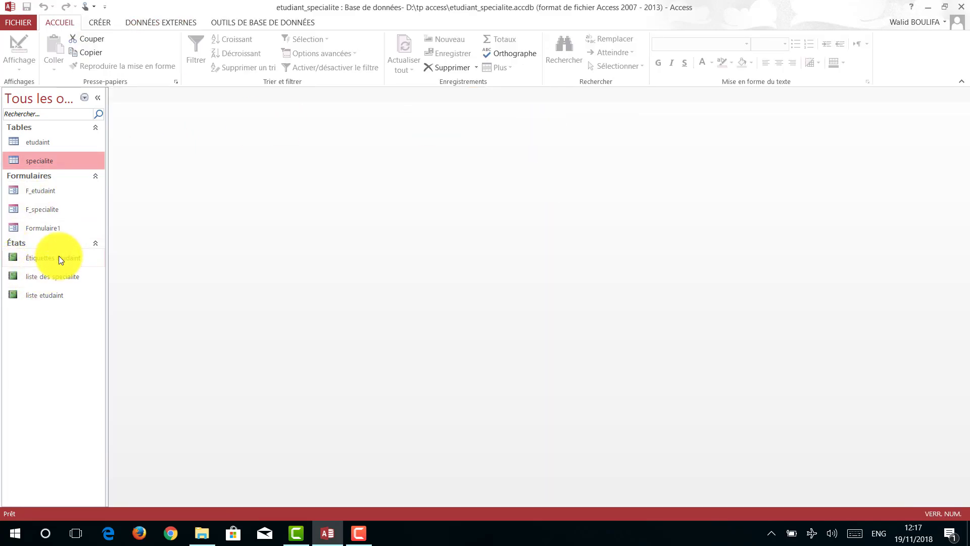
Open the F_etudaint form in Layout view (Mode Page).
double_click(28, 192)
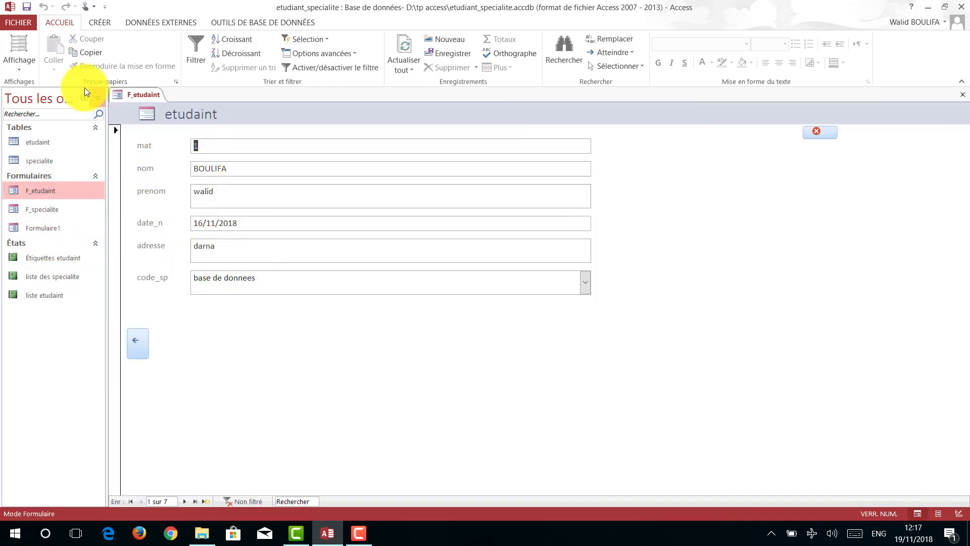
left_click(32, 55)
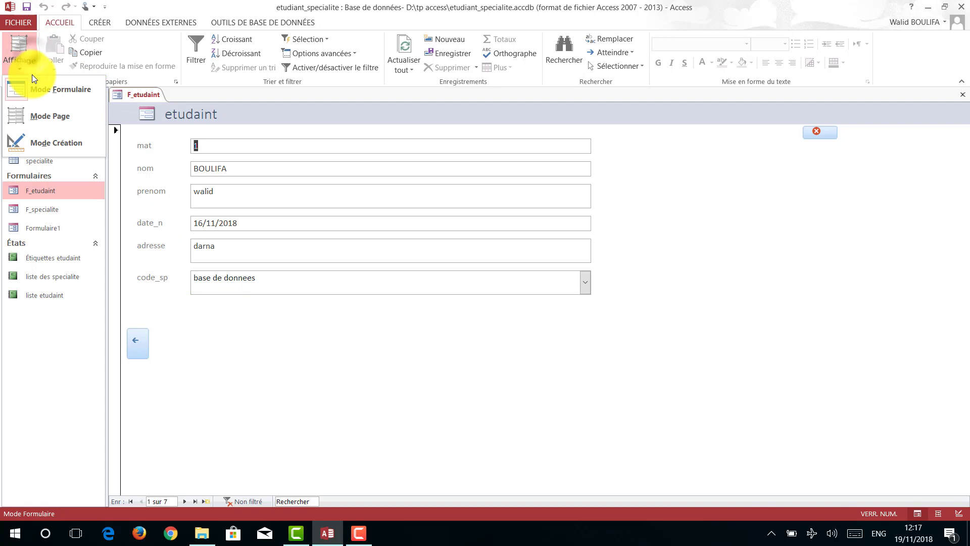
left_click(44, 116)
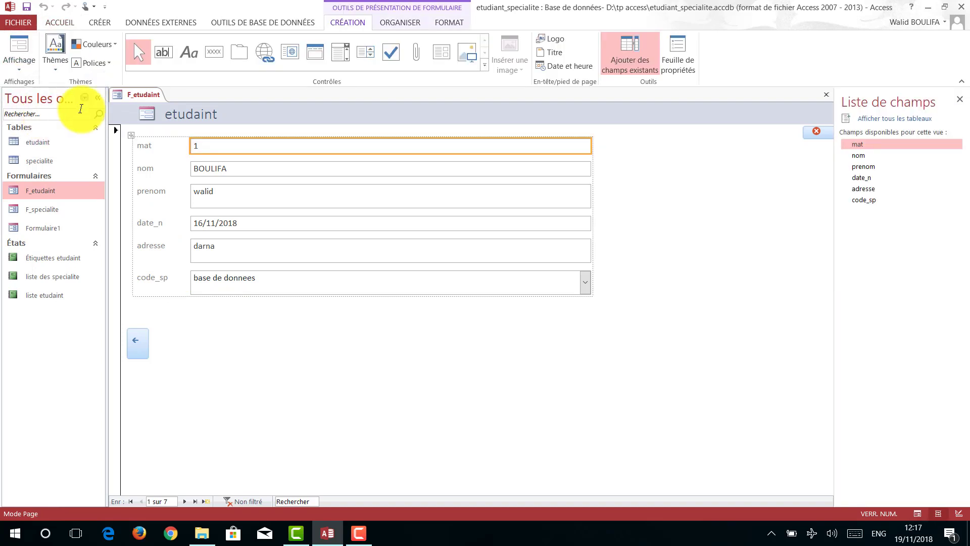
Add a command button below the form's fields with the action Ouvrir l'état for the liste etudaint report.
left_click(209, 50)
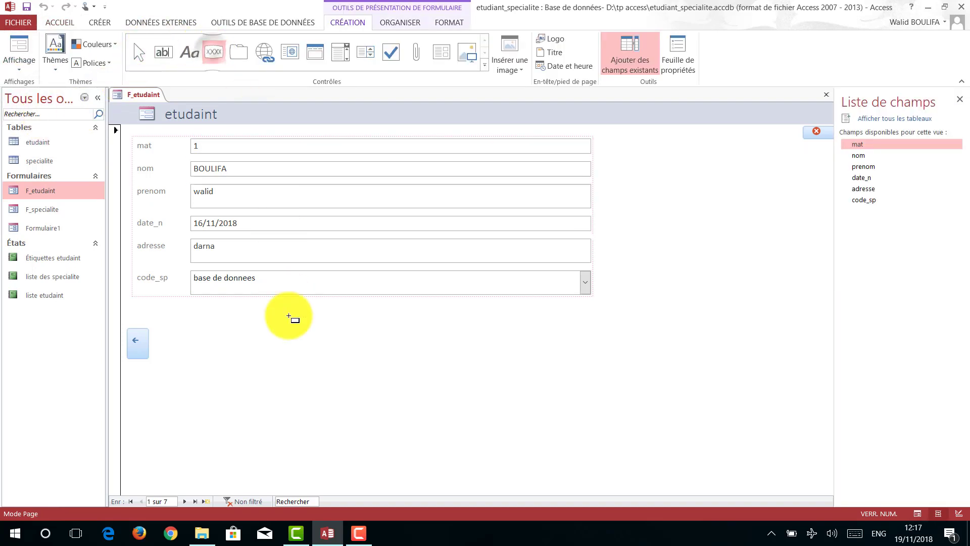
left_click(304, 349)
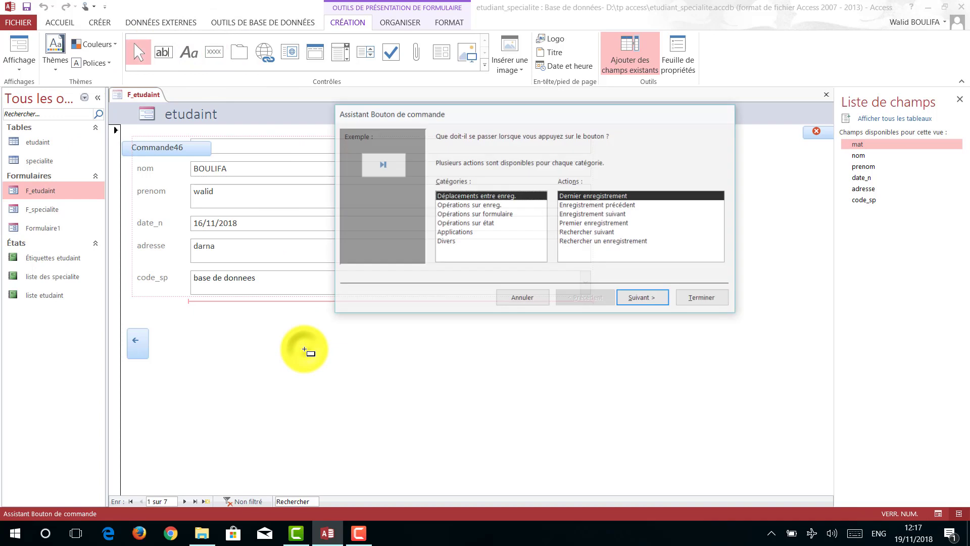
left_click(474, 224)
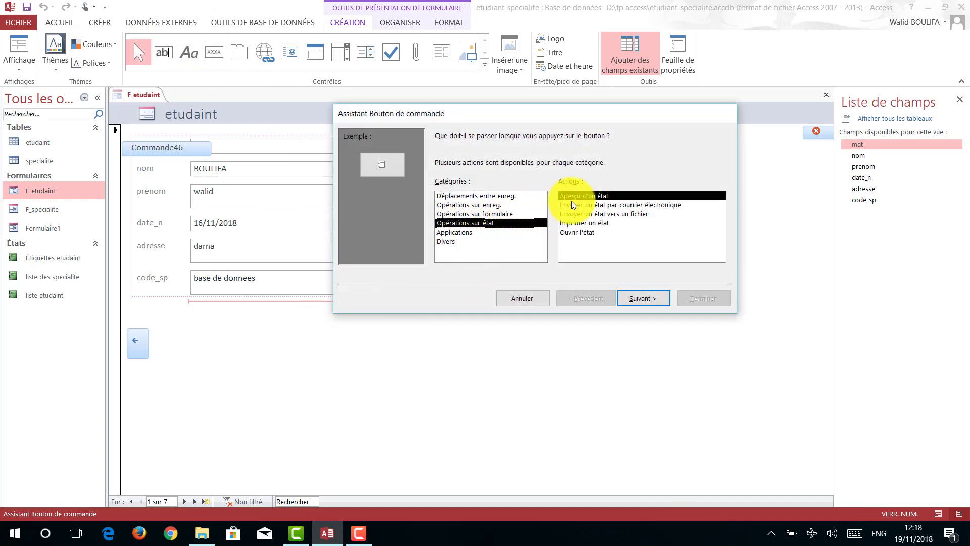
left_click(571, 232)
left_click(635, 299)
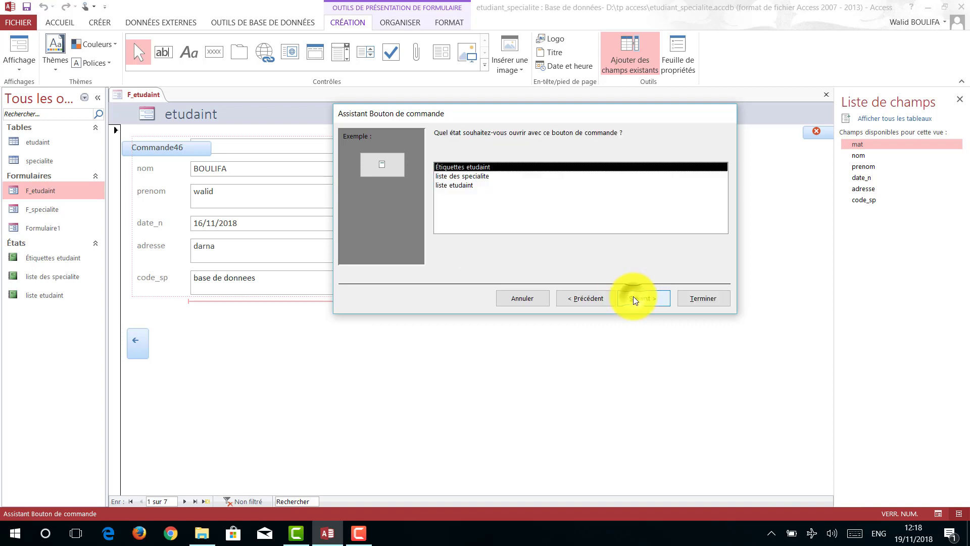
left_click(450, 185)
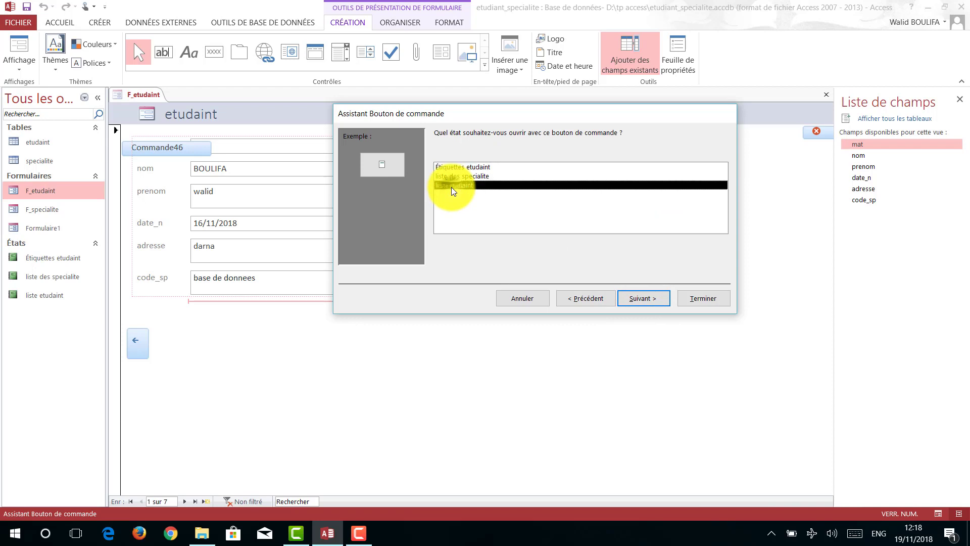
left_click(629, 298)
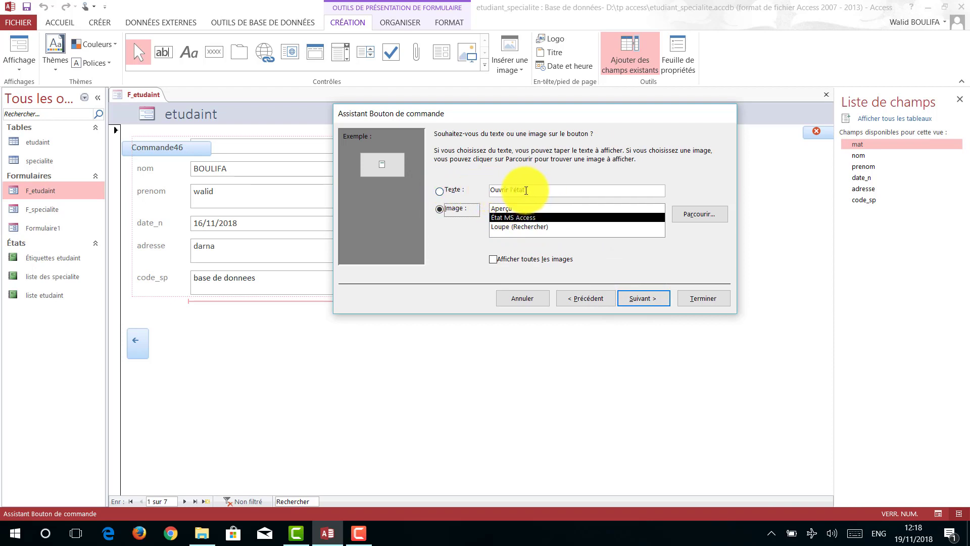
Make the command button show text instead of an image, with the caption "liste etudaints".
left_click(526, 190)
key("BackSpace")
key("BackSpace")
key("BackSpace")
key("BackSpace")
key("BackSpace")
key("BackSpace")
key("BackSpace")
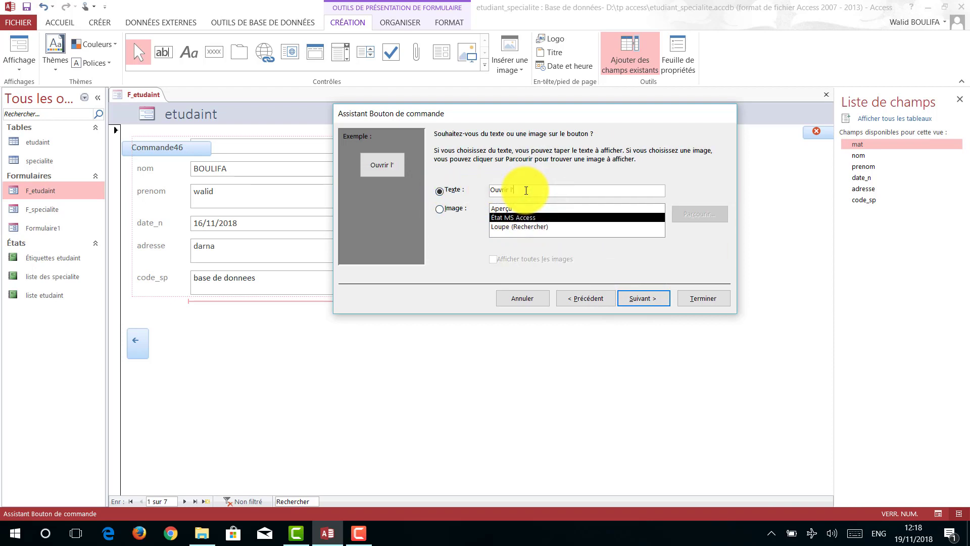
key("BackSpace")
key("BackSpace")
key("BackSpace")
key("BackSpace")
key("BackSpace")
key("BackSpace")
type("liste etudaints")
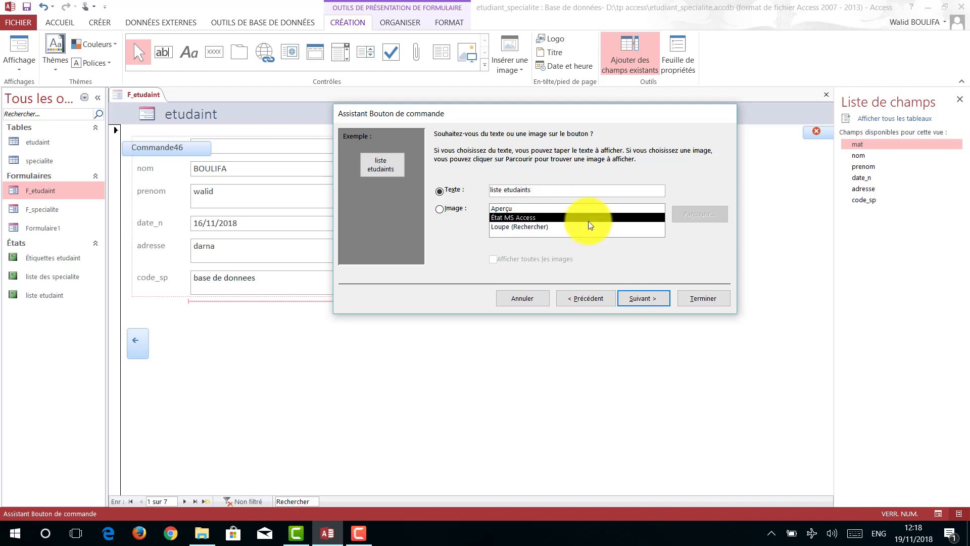
left_click(645, 302)
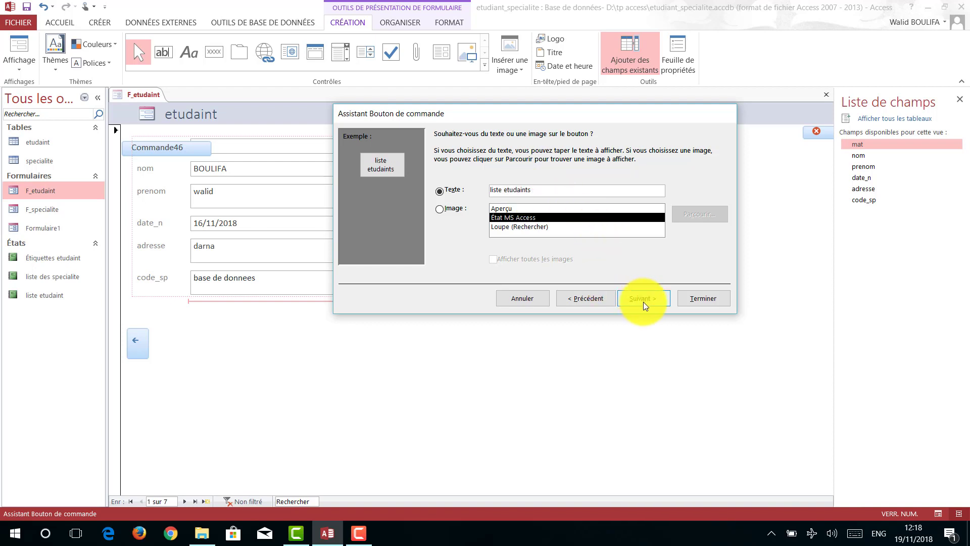
Correct the button caption to "liste etudiants" and finish the button with its default name.
left_click(521, 191)
key("BackSpace")
key("BackSpace")
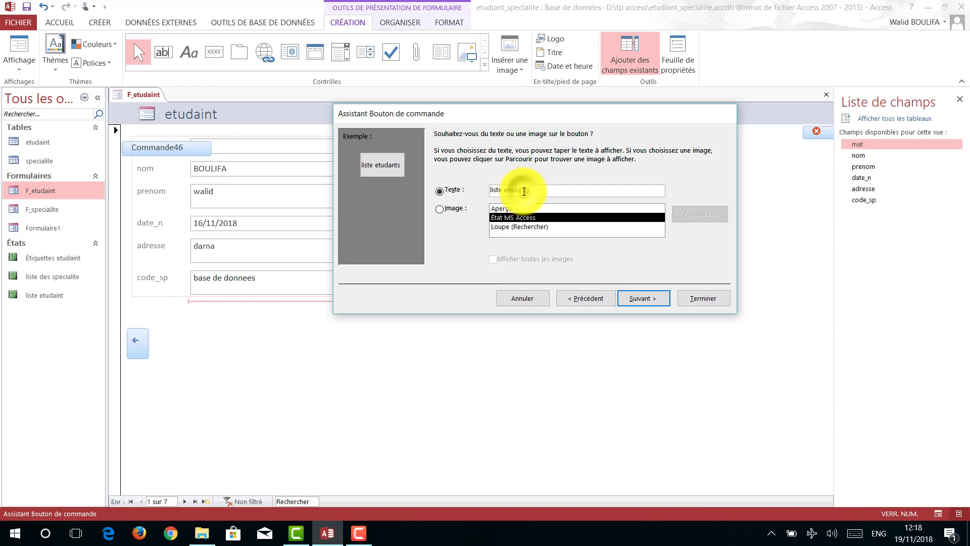
type("ia")
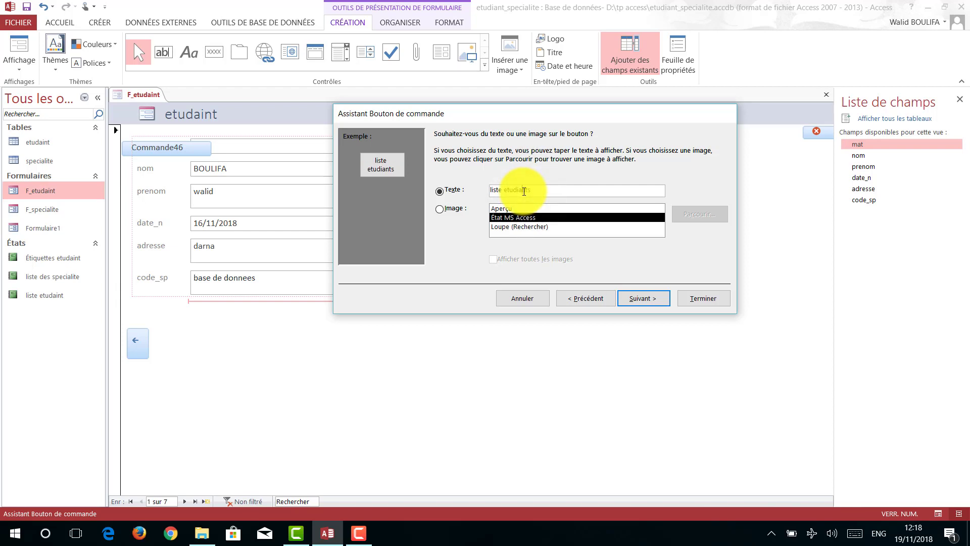
left_click(633, 299)
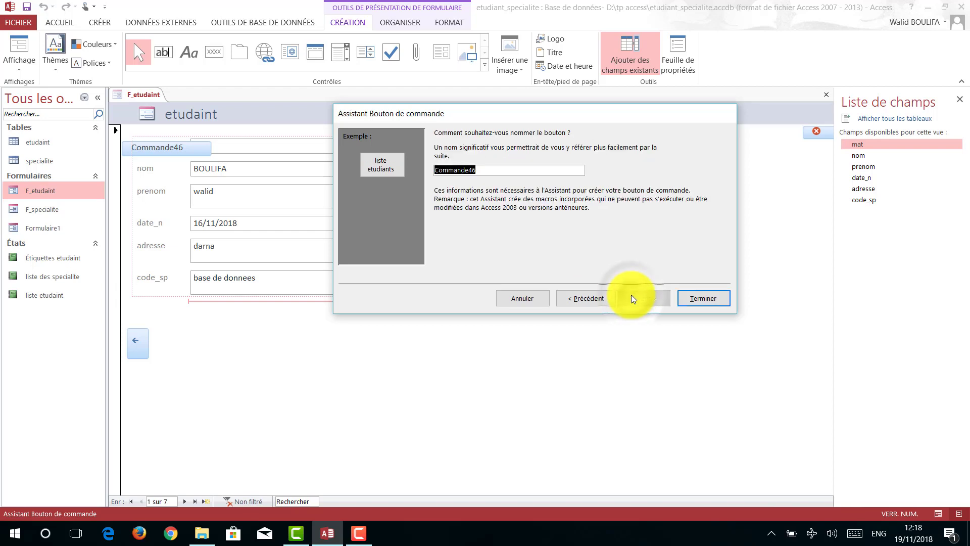
key("Return")
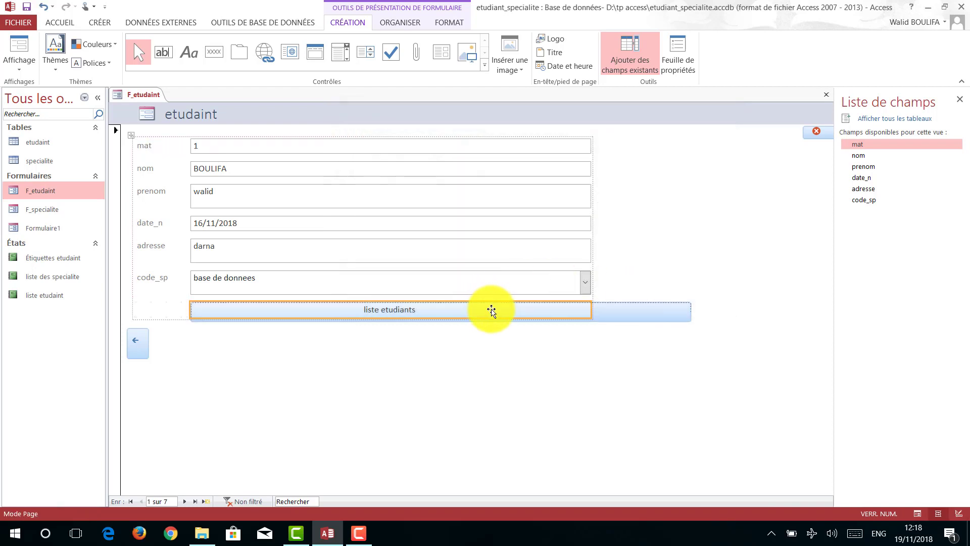
Give the liste etudiants button its own stacked layout (Empilé), narrow it and place it just beside the back-arrow button.
right_click(491, 310)
mouse_move(570, 325)
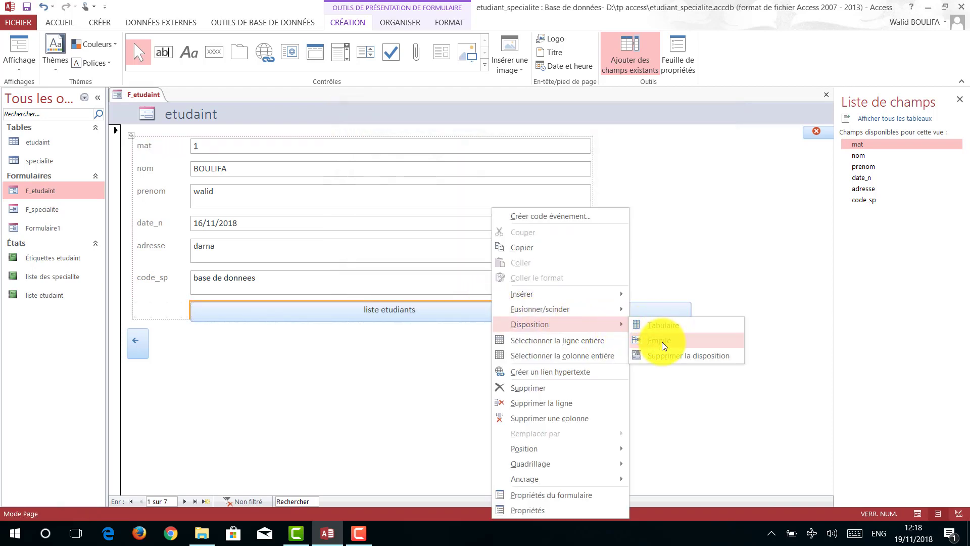
left_click(659, 340)
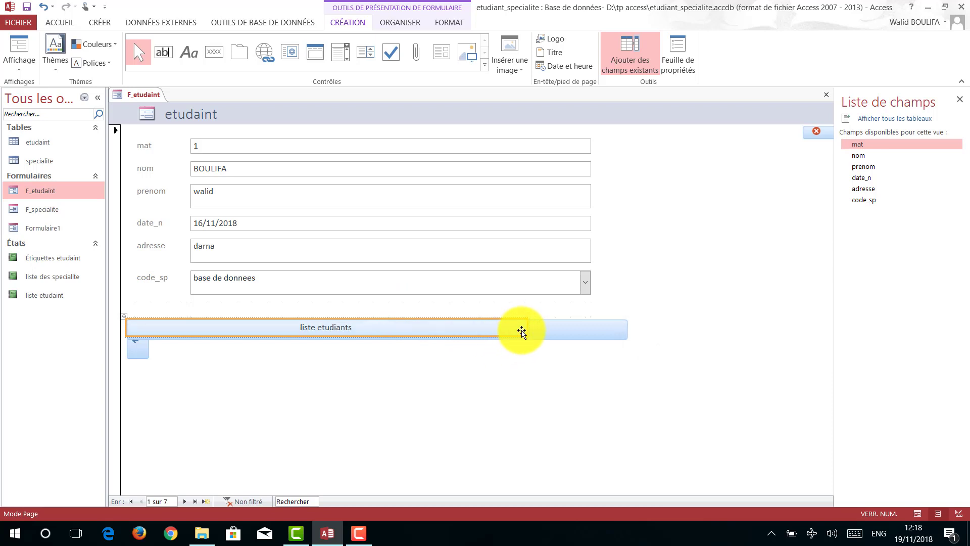
left_click_drag(528, 325, 262, 345)
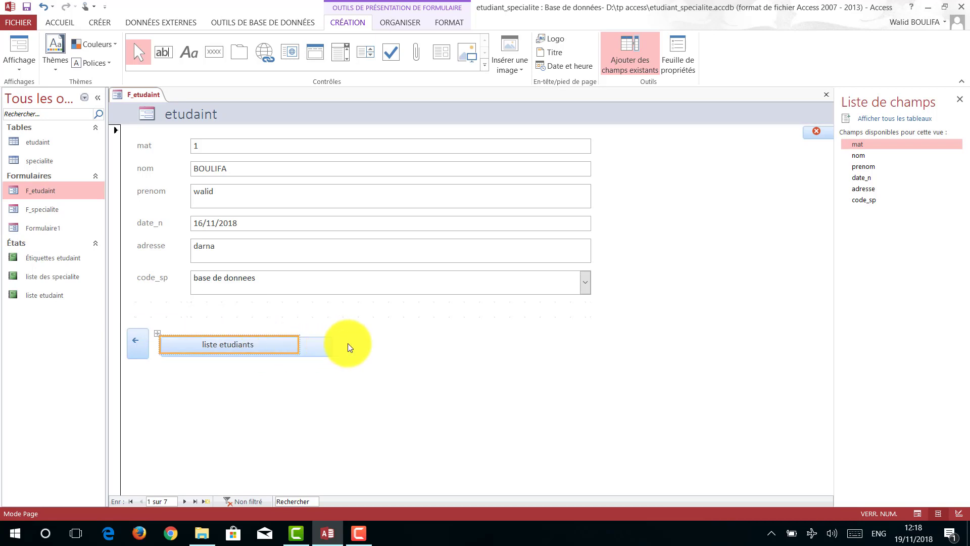
left_click_drag(298, 342, 289, 340)
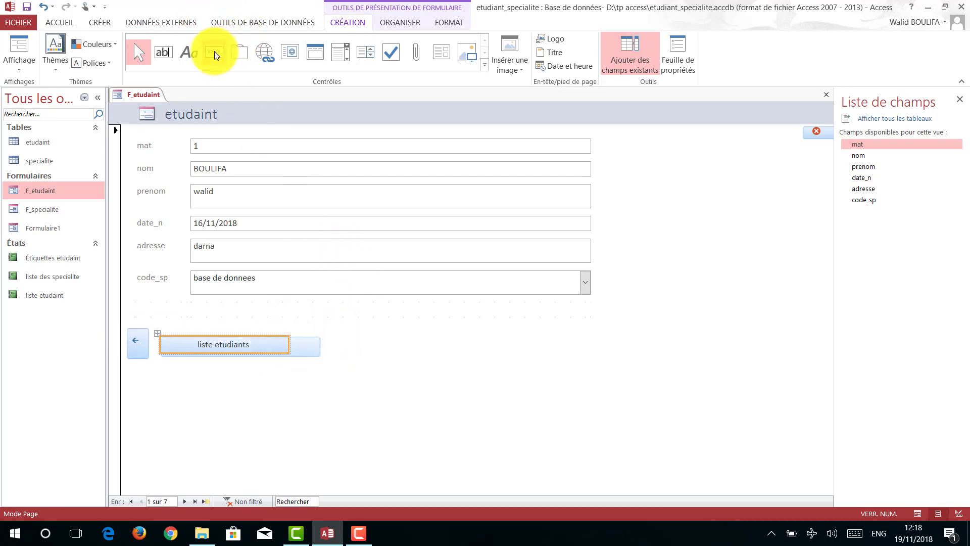
left_click(565, 384)
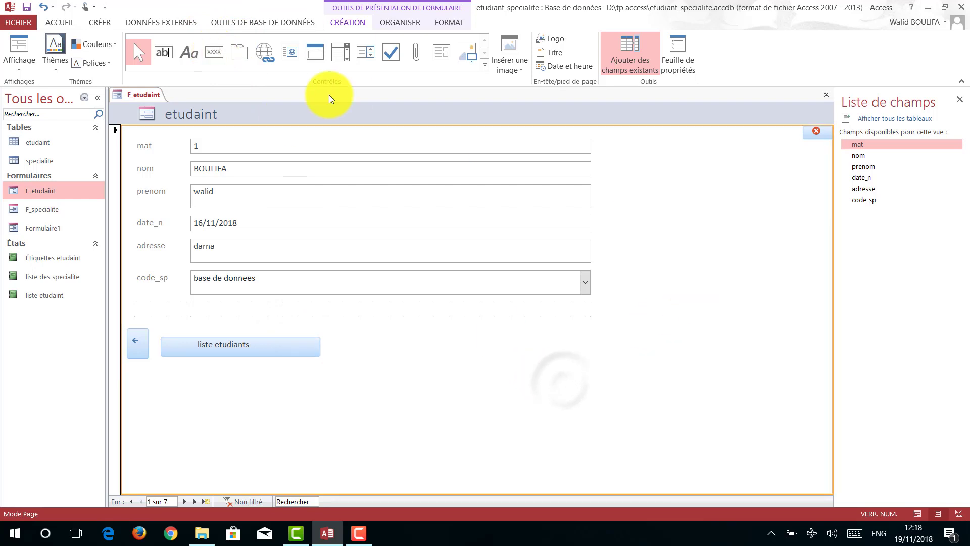
Add a command button with the action Ouvrir l'état for the Étiquettes etudaint report, keeping the État MS Access image and default name.
left_click(614, 357)
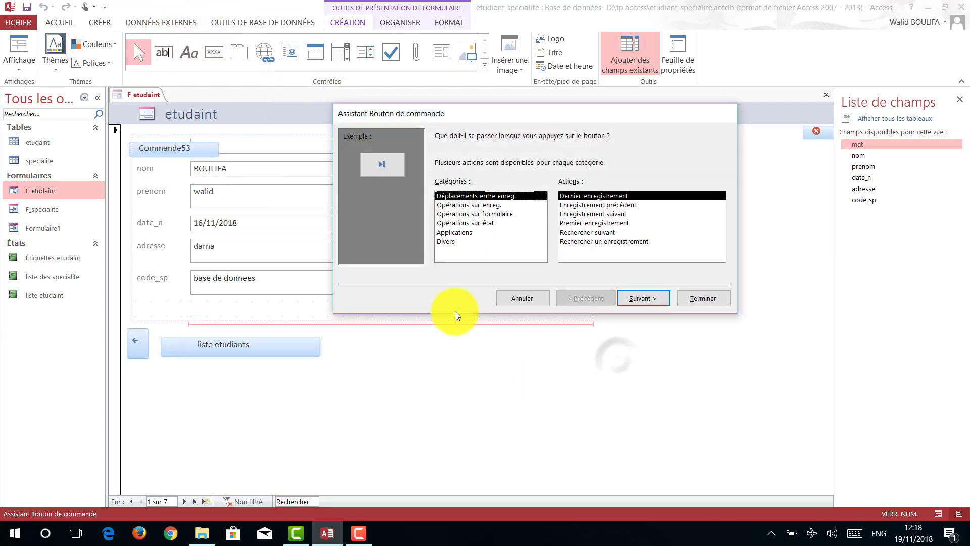
left_click(453, 225)
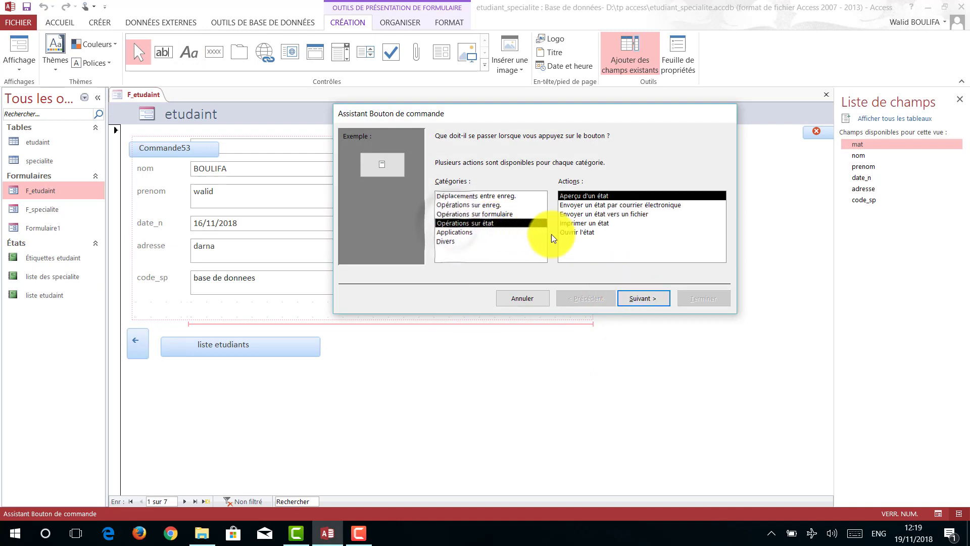
left_click(580, 231)
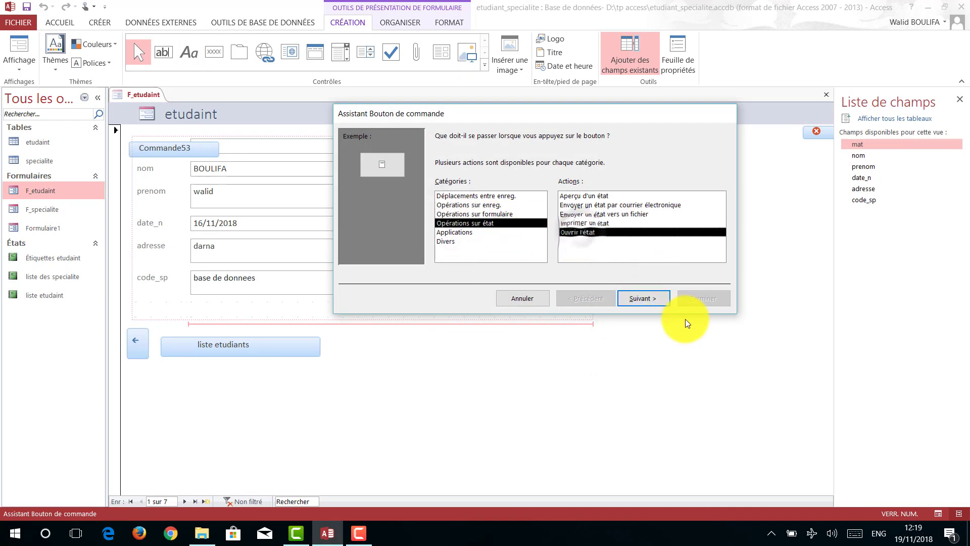
left_click(641, 298)
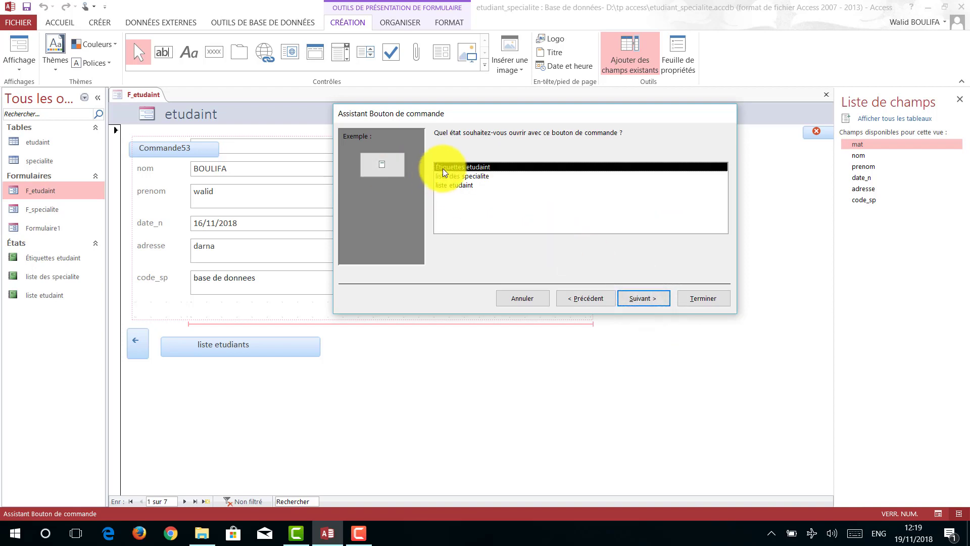
left_click(646, 300)
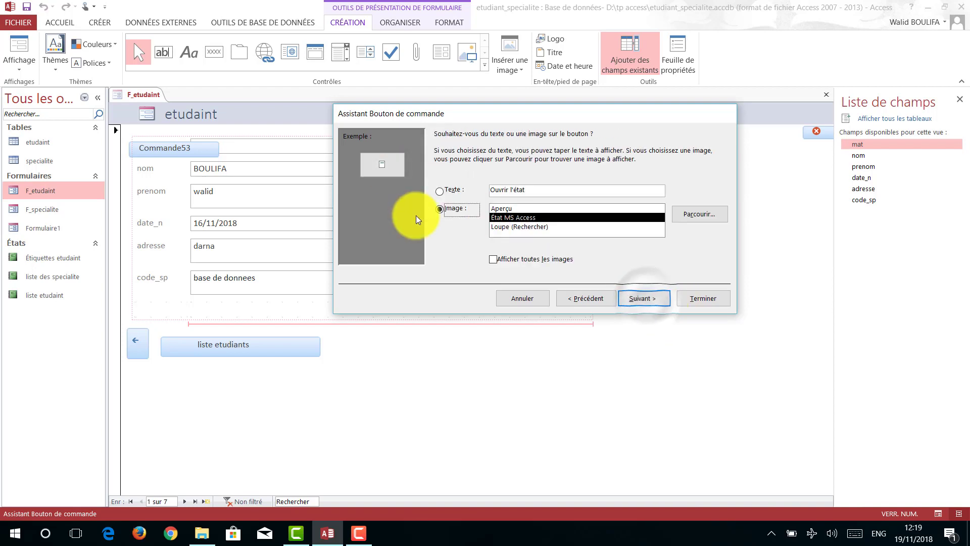
left_click(631, 298)
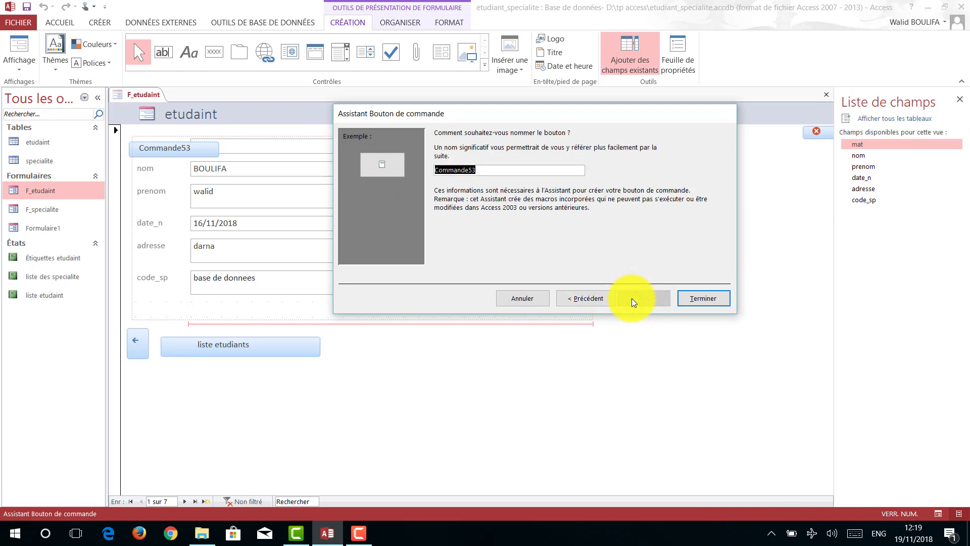
key("Return")
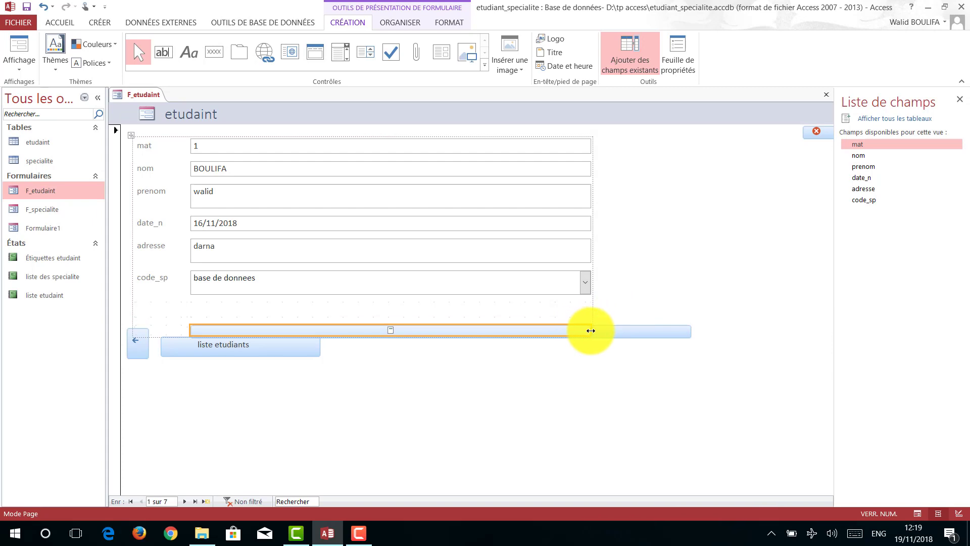
Give the new labels button its own stacked layout (Empilé), narrow it and place it right beside the liste etudiants button.
mouse_move(592, 330)
left_mouse_down()
mouse_move(389, 332)
mouse_move(643, 327)
mouse_move(598, 329)
left_mouse_up()
right_click(580, 334)
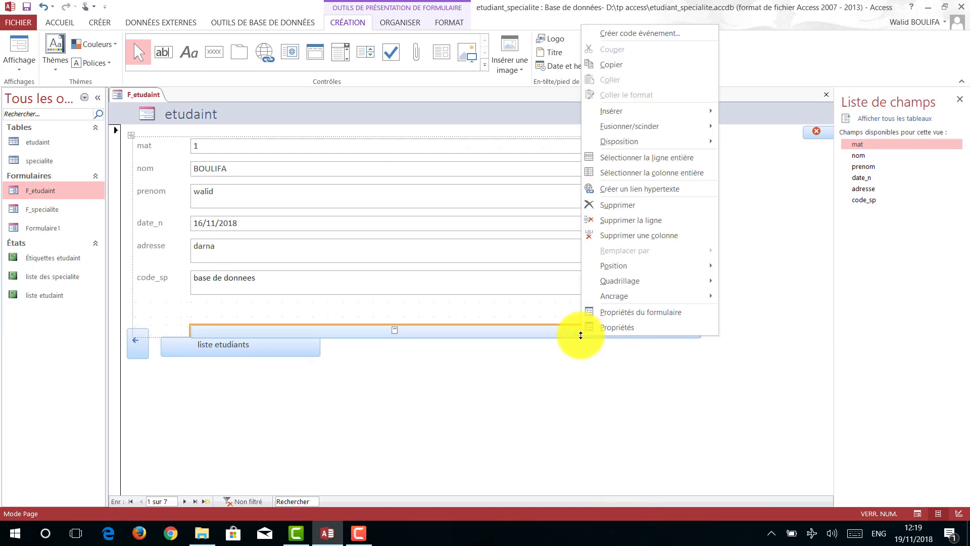
mouse_move(654, 144)
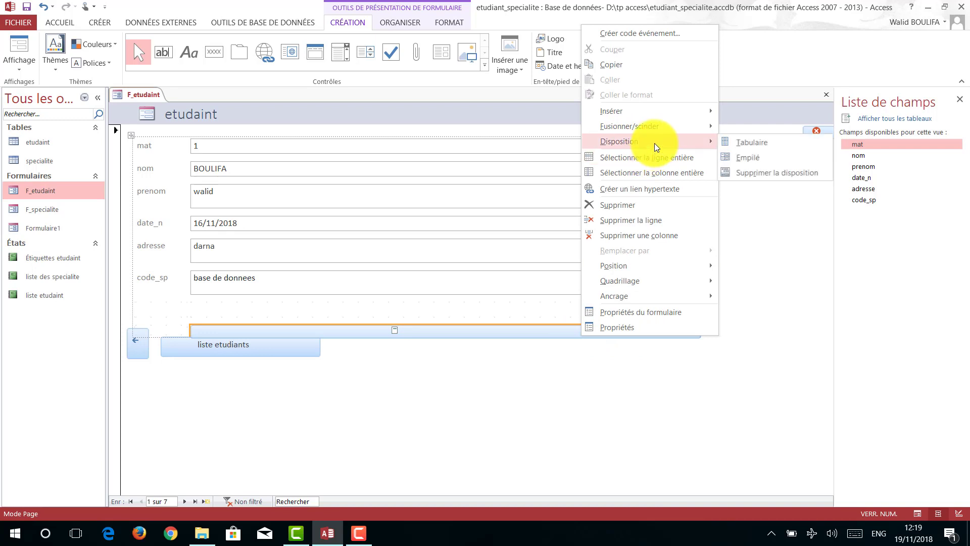
left_click(766, 162)
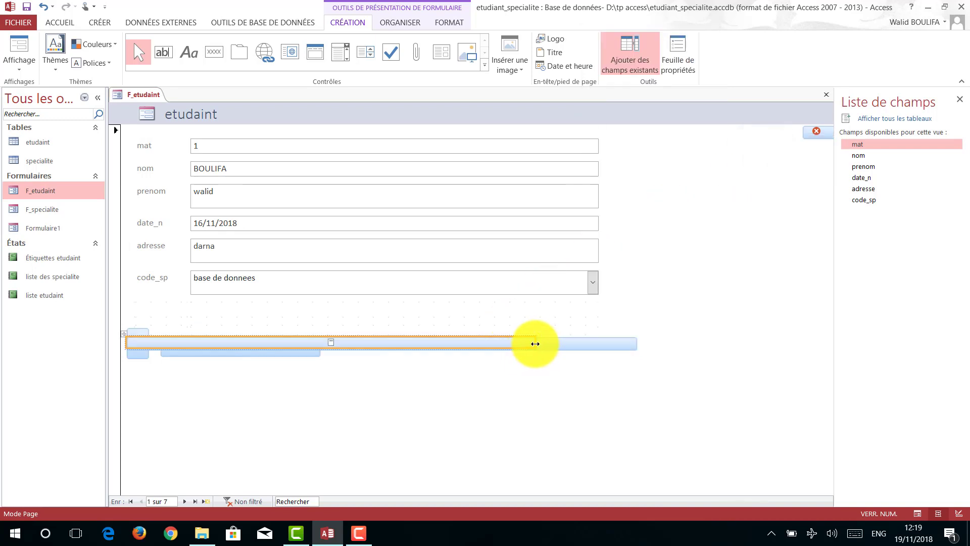
left_click_drag(534, 343, 232, 343)
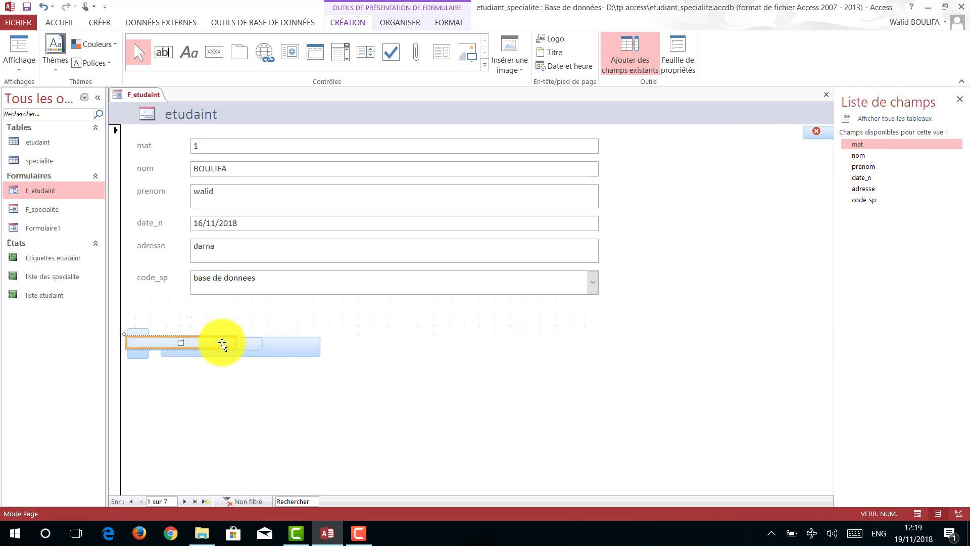
left_click_drag(345, 349, 411, 347)
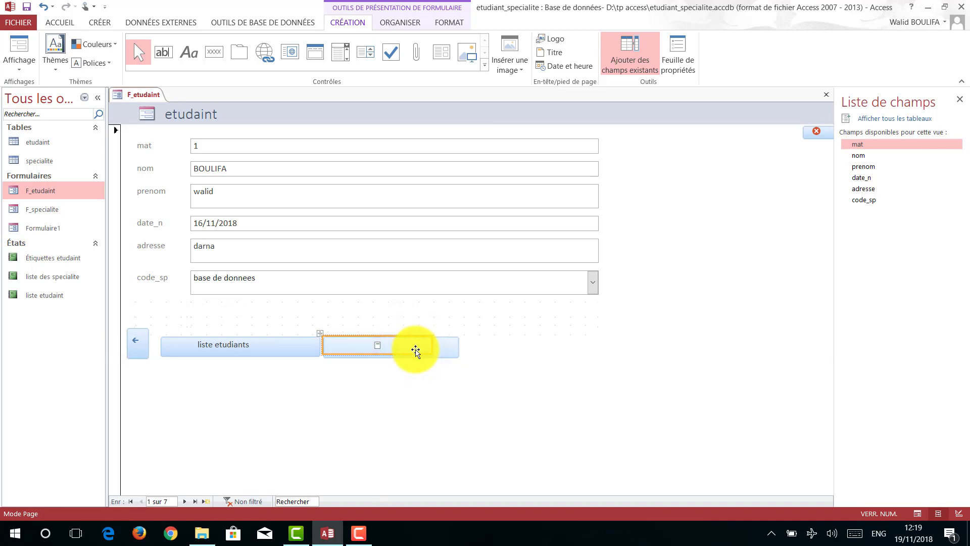
left_click(534, 393)
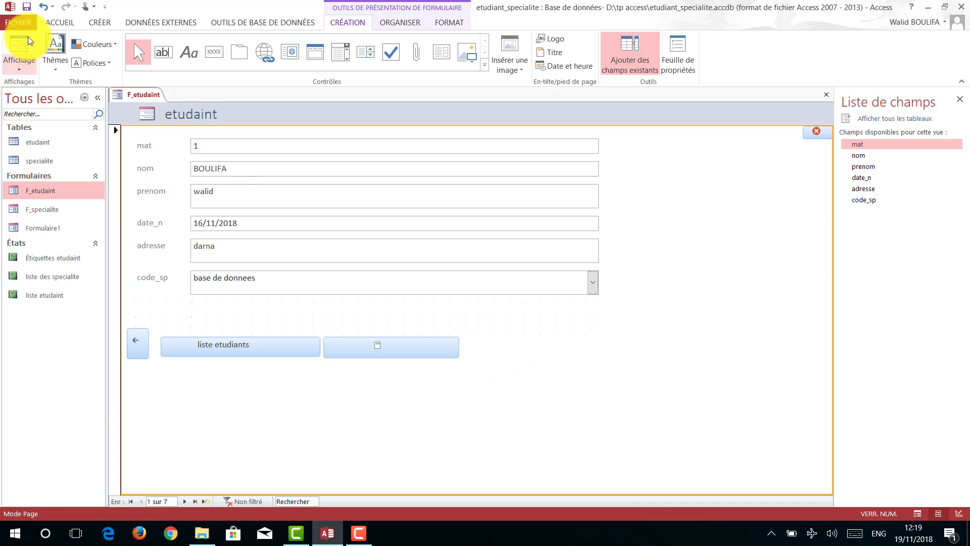
Open the F_specialite form and switch it to Layout view (Mode Page).
double_click(38, 211)
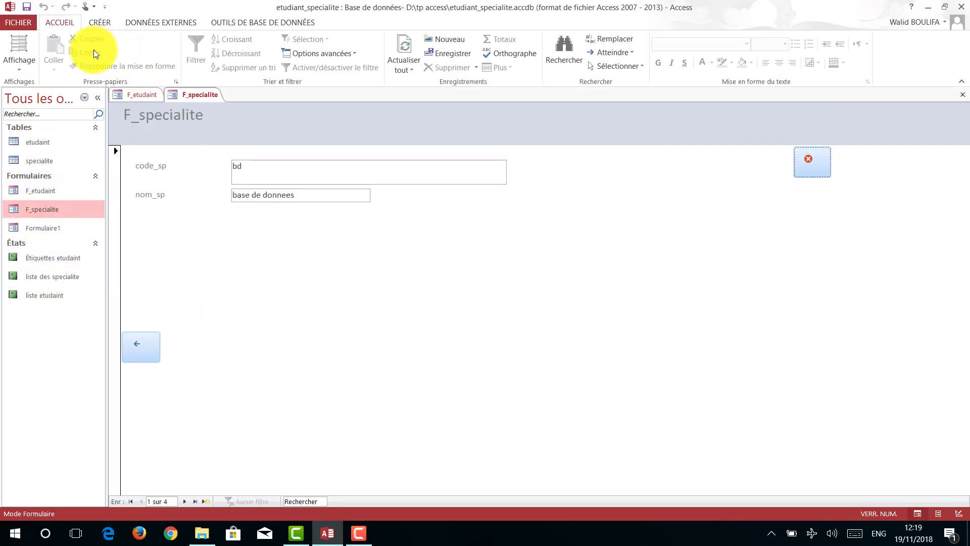
left_click(100, 23)
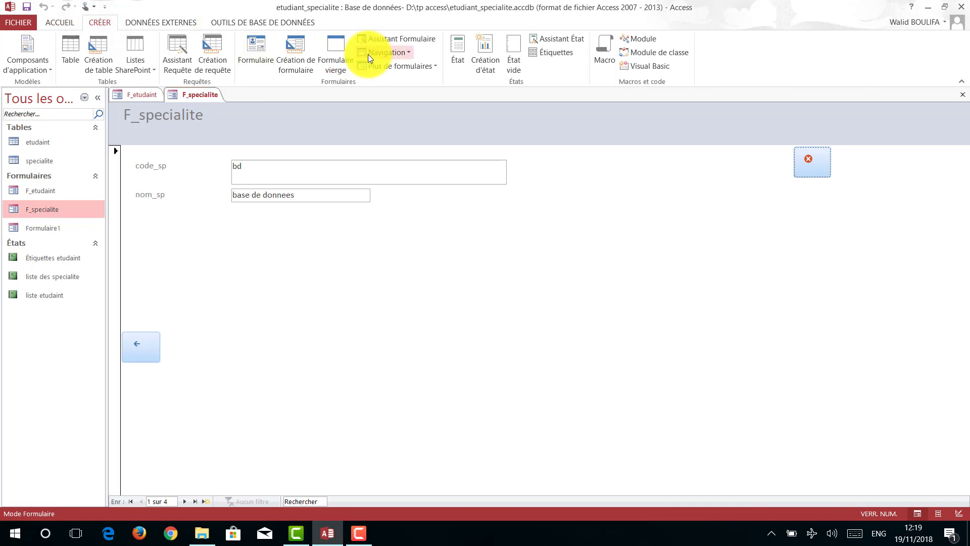
left_click(56, 22)
left_click(18, 66)
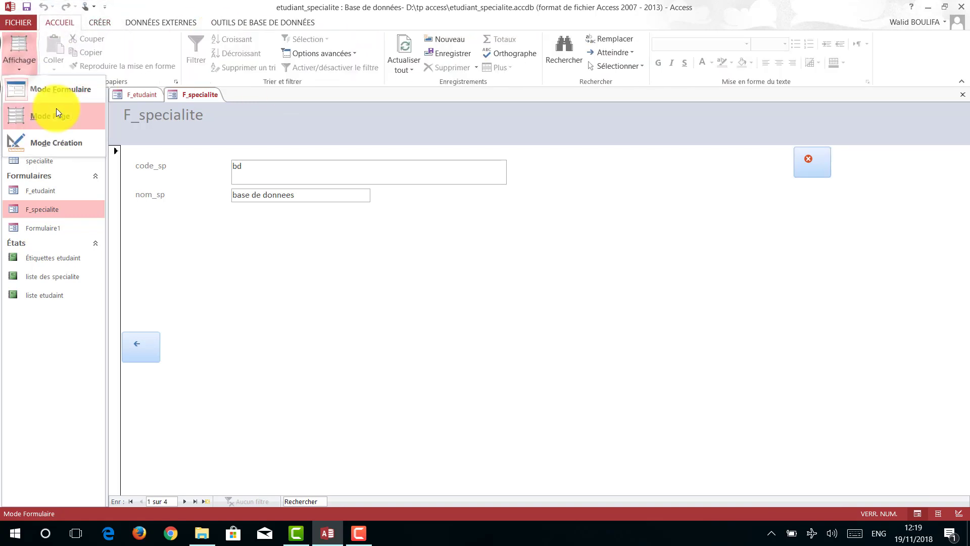
left_click(57, 108)
left_click(9, 62)
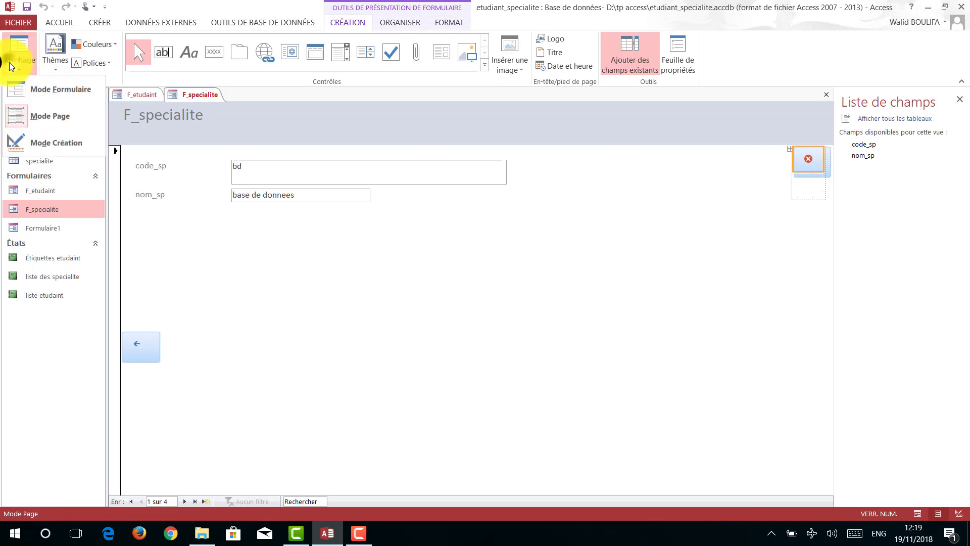
left_click(44, 120)
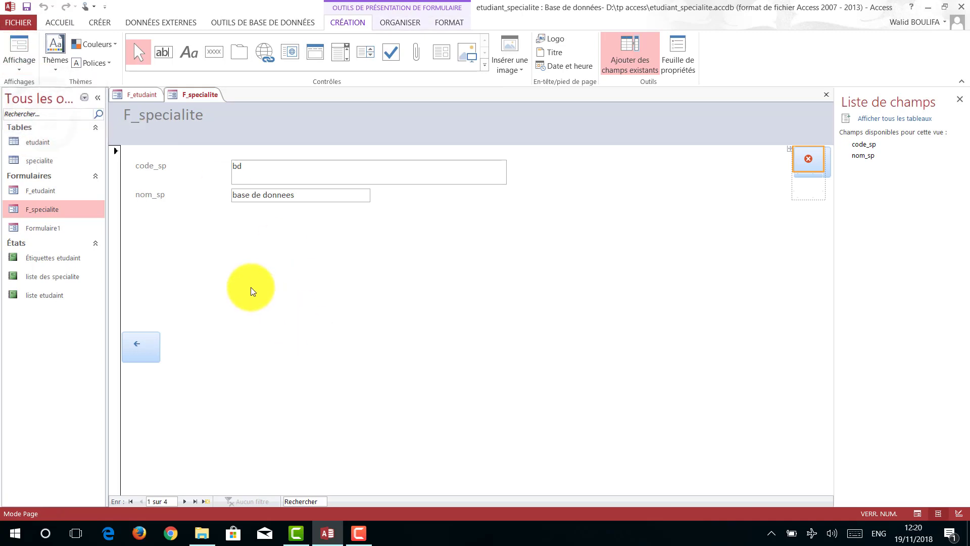
Add a command button to F_specialite with the action Ouvrir l'état for the liste des specialite report.
left_click(248, 285)
left_click(214, 51)
left_click(337, 281)
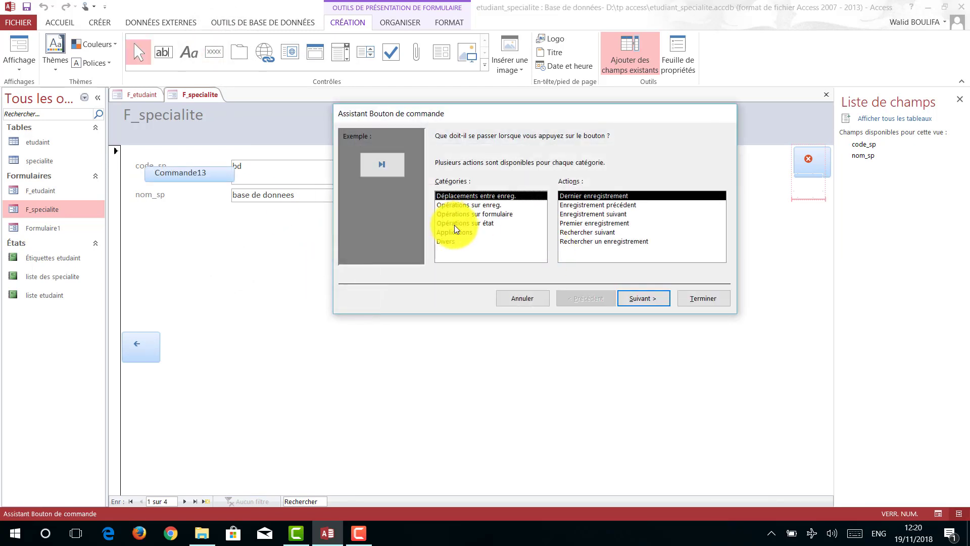
left_click(454, 226)
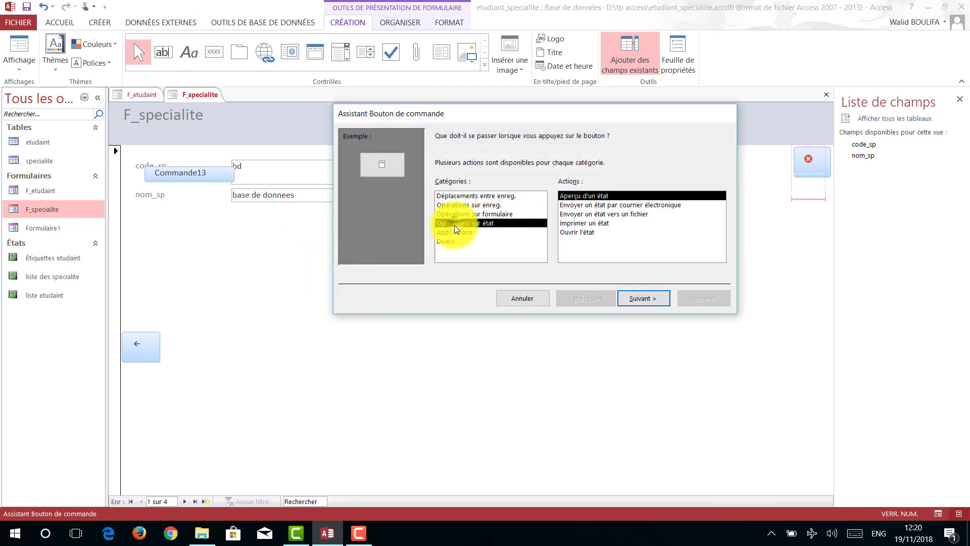
left_click(573, 230)
left_click(650, 298)
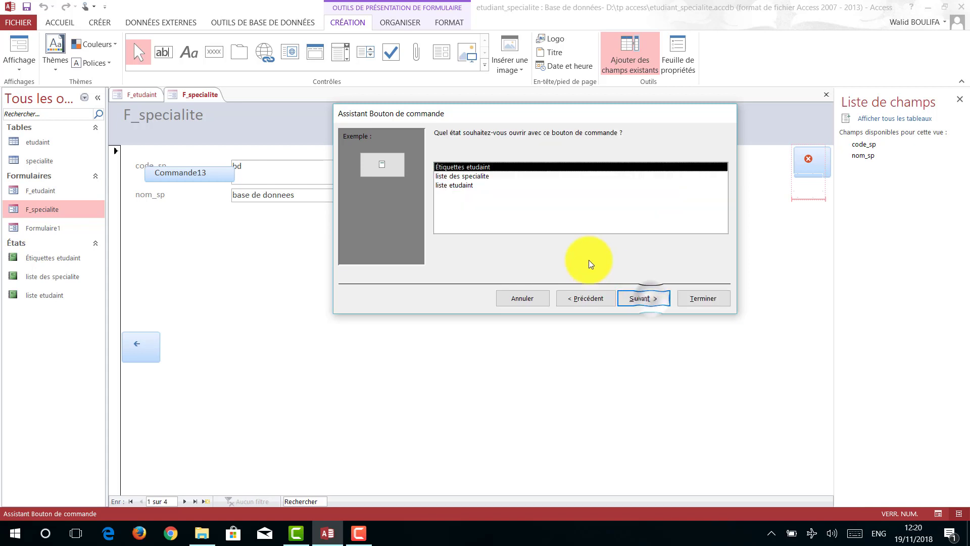
left_click(463, 176)
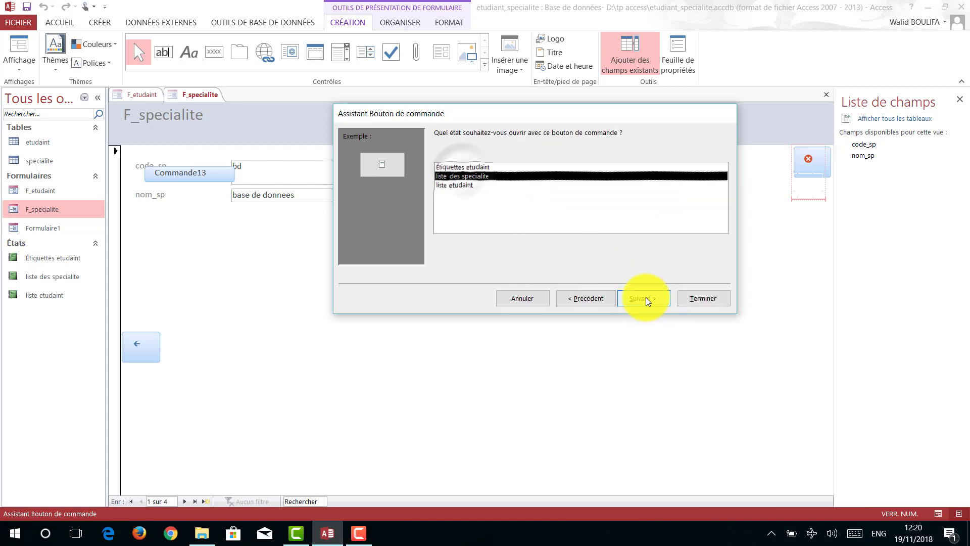
left_click(646, 297)
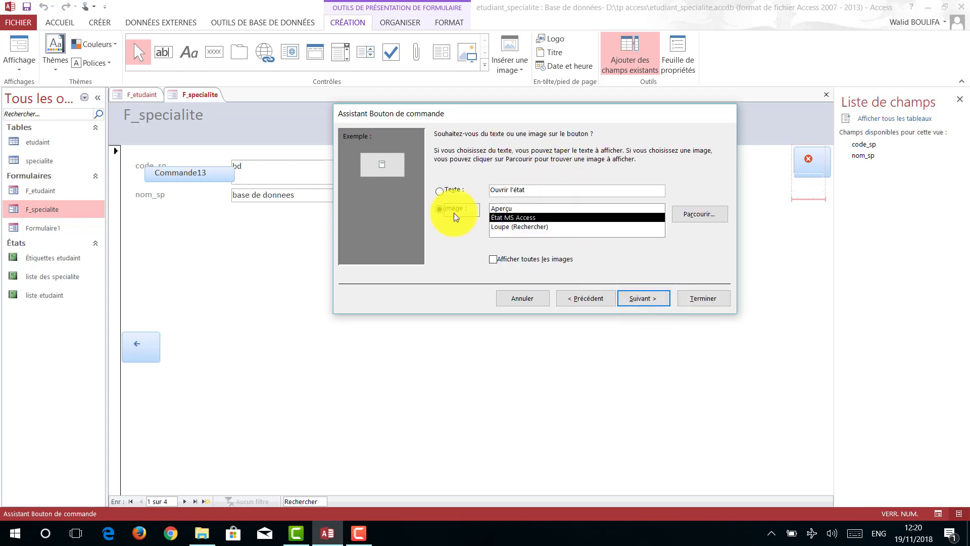
Make the button show the text "liste des specialites" instead of an image and finish it with its default name.
left_click(439, 192)
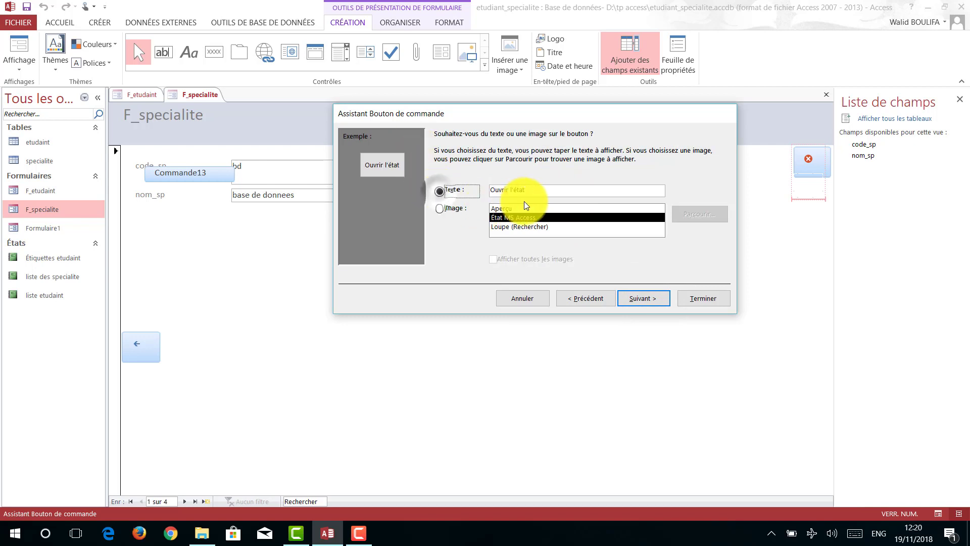
left_click(529, 192)
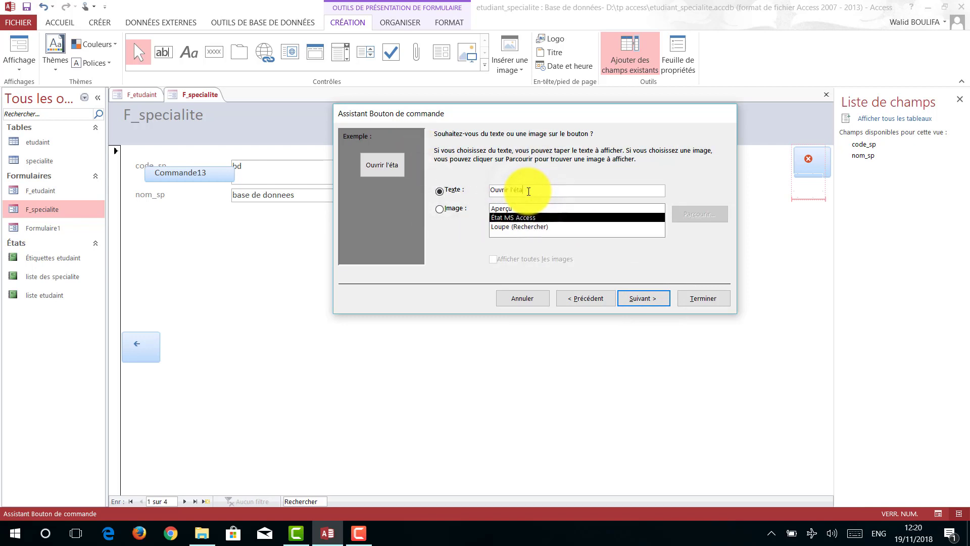
key("BackSpace")
key("BackSpace")
key("BackSpace")
key("BackSpace")
key("BackSpace")
key("BackSpace")
key("BackSpace")
key("BackSpace")
key("BackSpace")
key("BackSpace")
key("BackSpace")
key("BackSpace")
key("BackSpace")
type("liste desxs")
key("BackSpace")
key("BackSpace")
type("specialites")
key("Return")
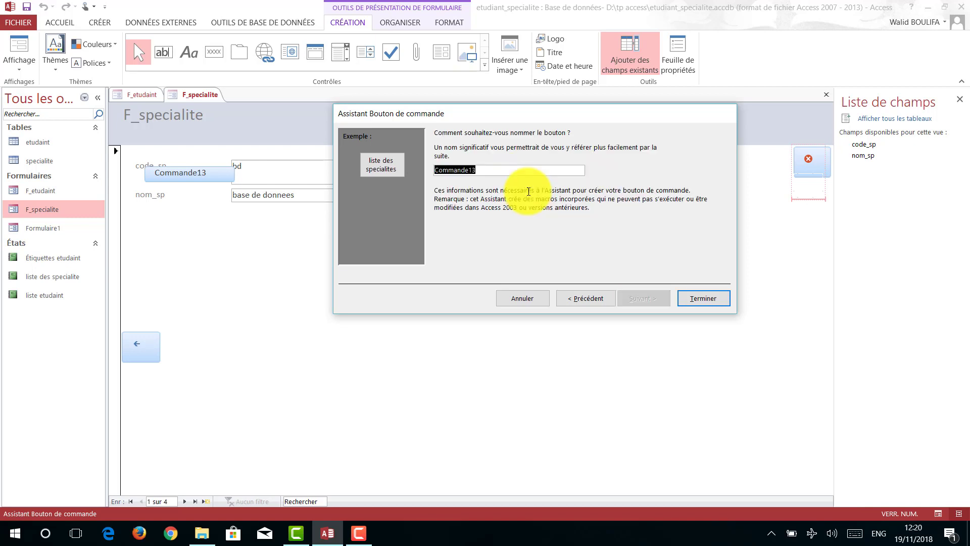
key("Return")
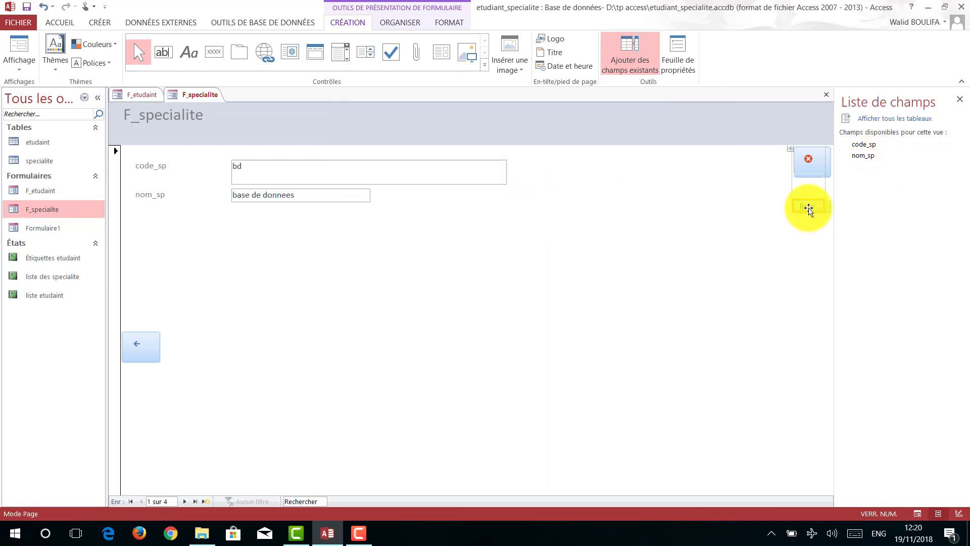
Give the liste des specialites button its own stacked layout (Empilé), widen it and place it beside the back arrow button.
right_click(809, 207)
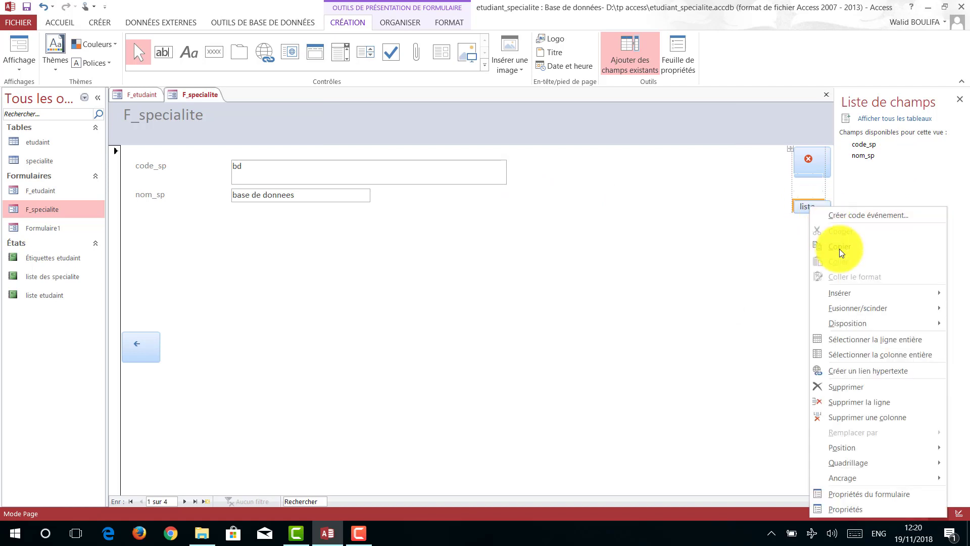
mouse_move(857, 323)
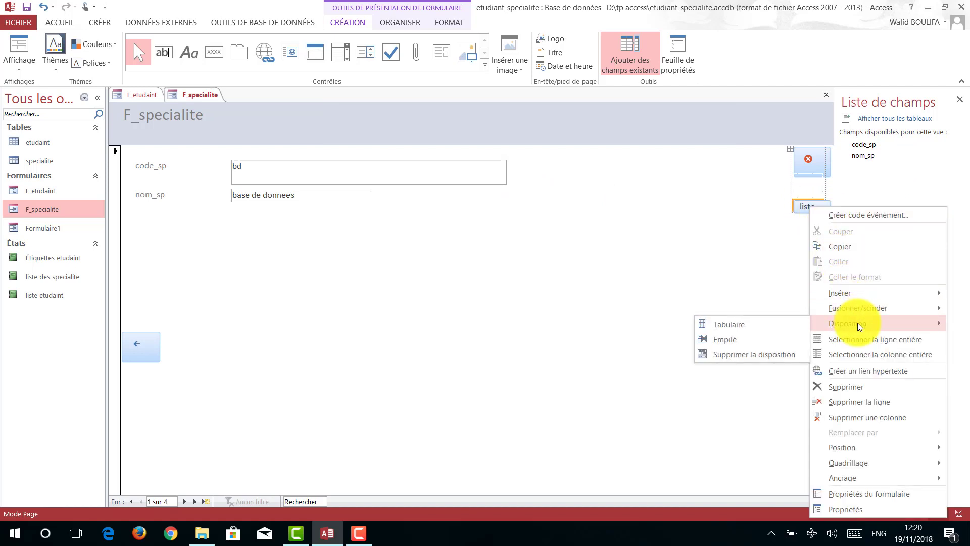
left_click(769, 341)
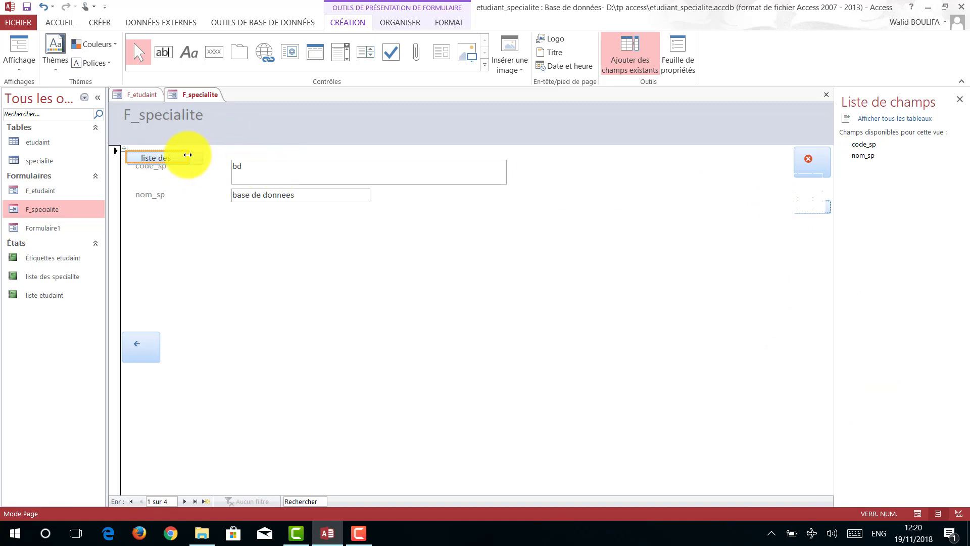
left_click_drag(190, 155, 274, 351)
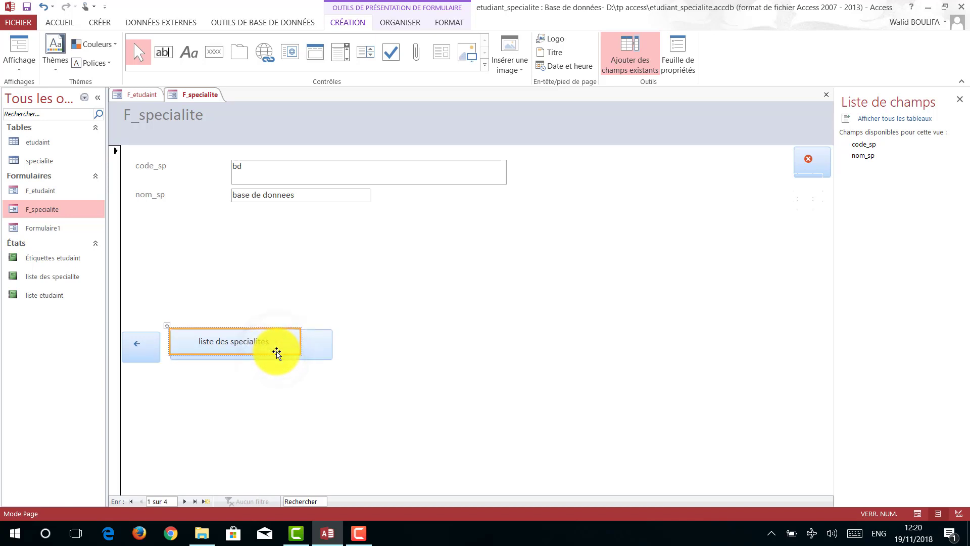
Deselect the button and close all open forms.
left_click(359, 353)
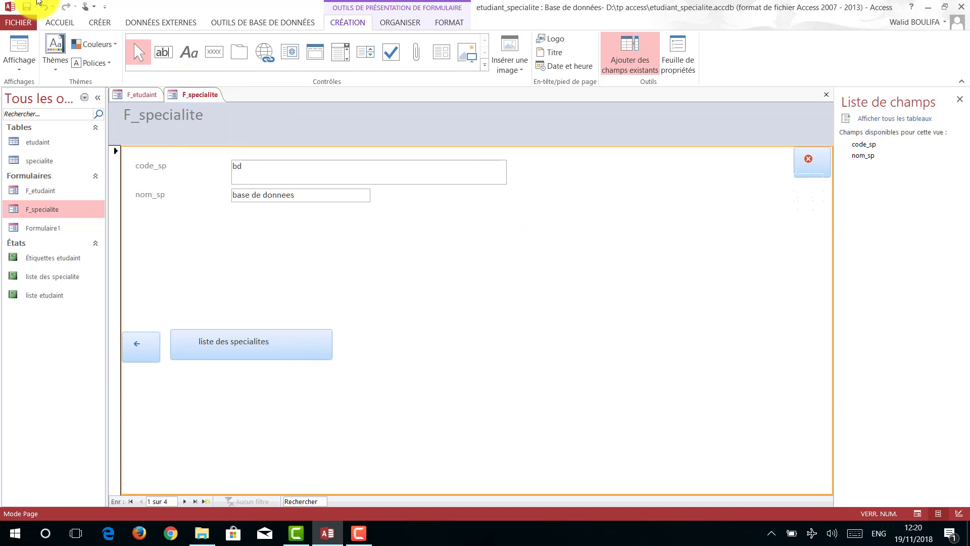
right_click(143, 94)
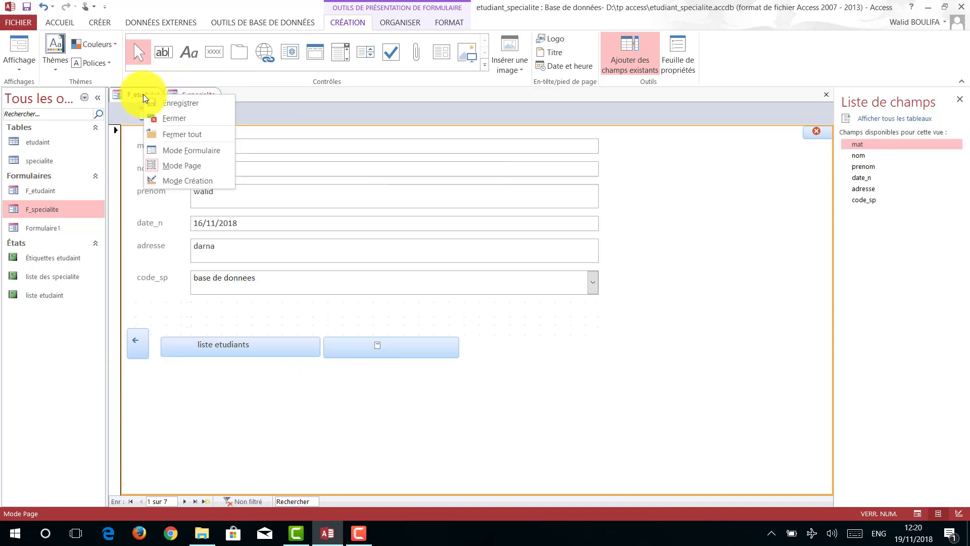
left_click(181, 134)
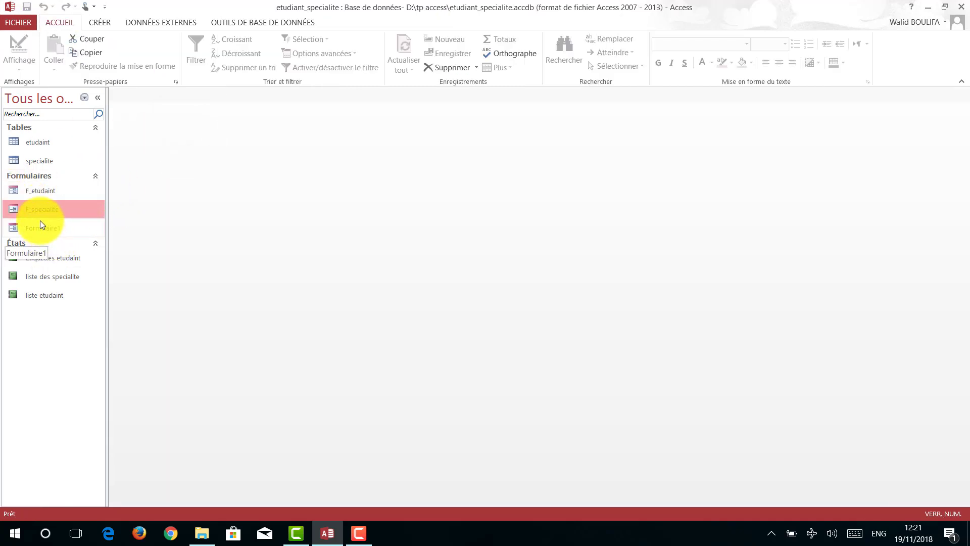
Rename the form Formulaire1 as "formulaire principale".
right_click(50, 229)
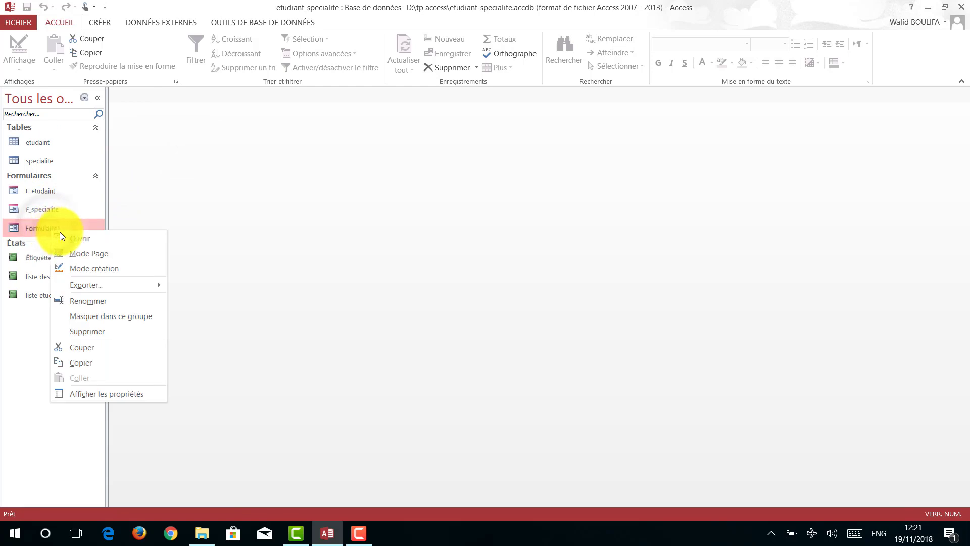
left_click(99, 303)
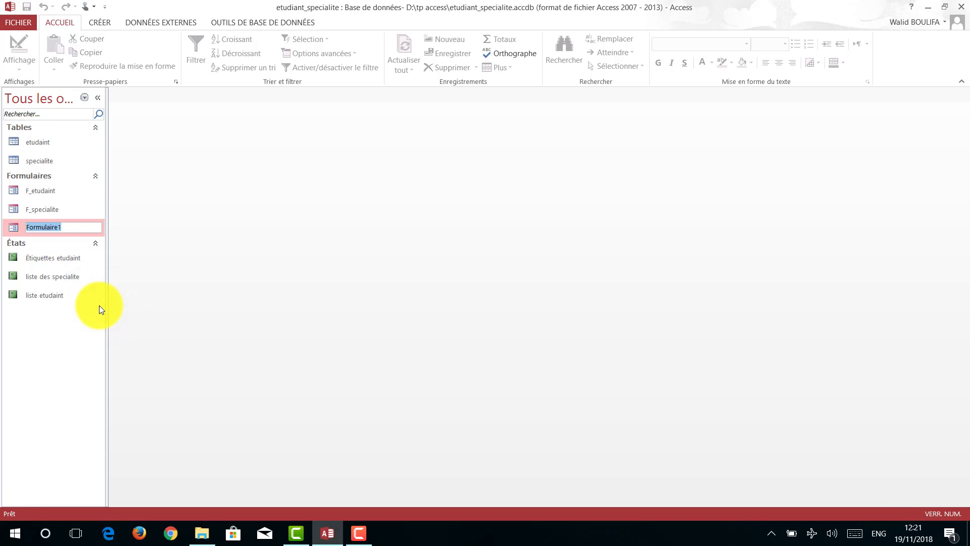
type("formulaire principale")
key("Return")
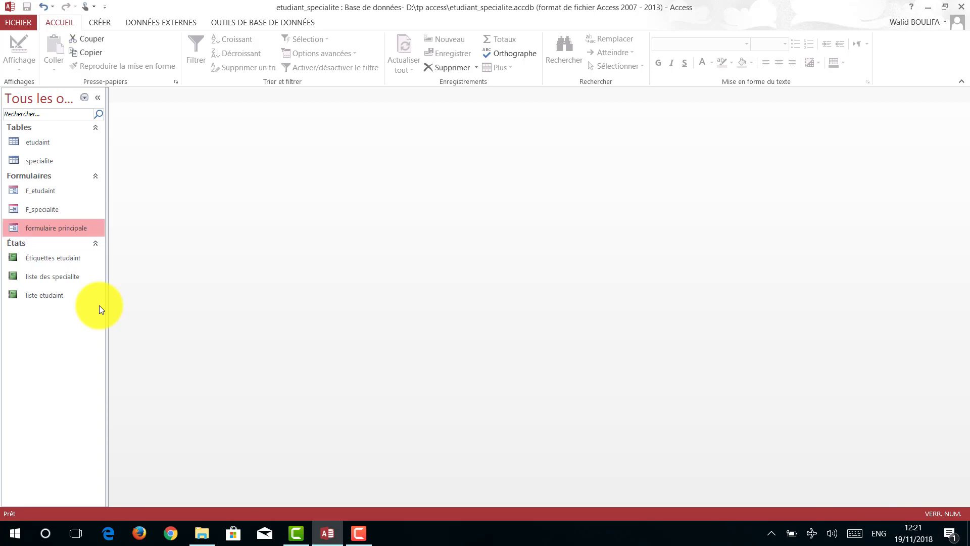
Open the formulaire principale form and leave it displayed in Form view (Mode Formulaire).
double_click(36, 228)
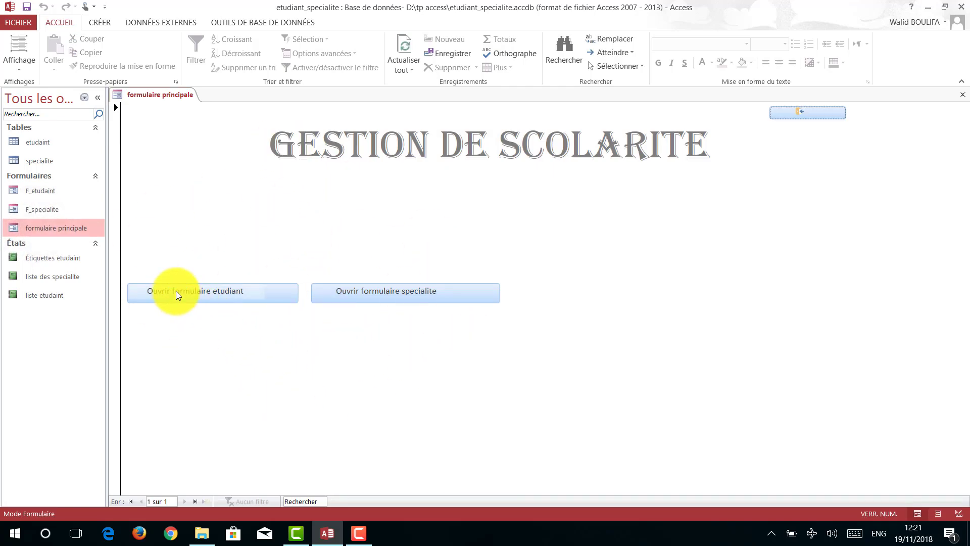
left_click(14, 53)
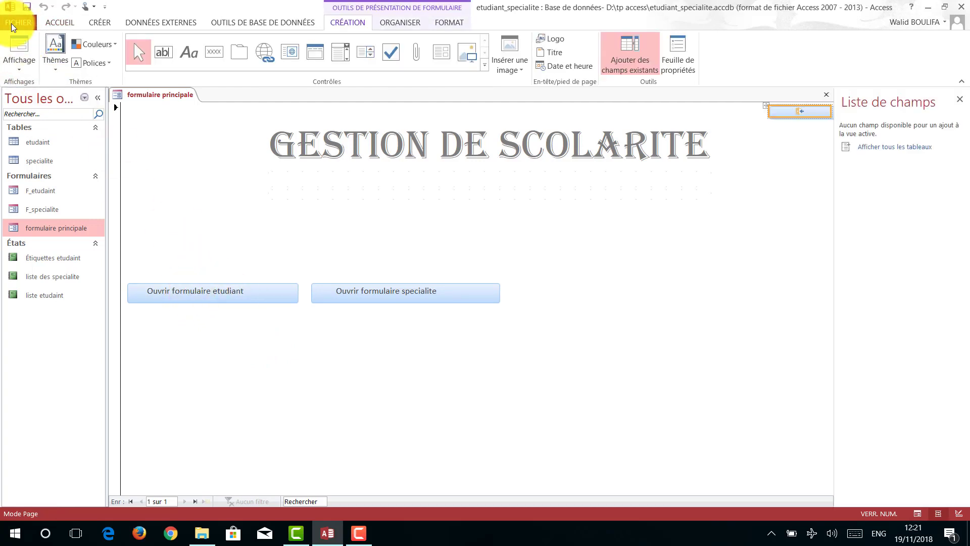
left_click(23, 65)
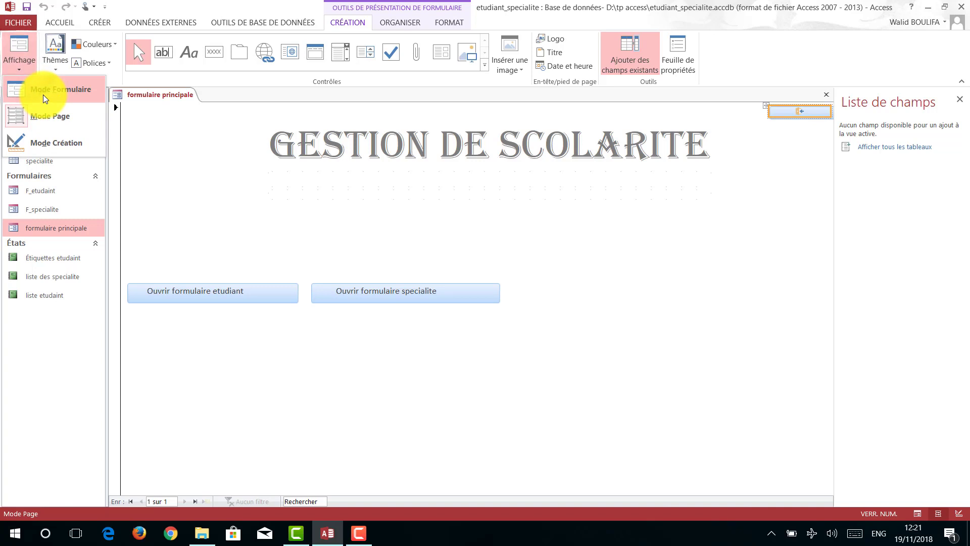
left_click(43, 95)
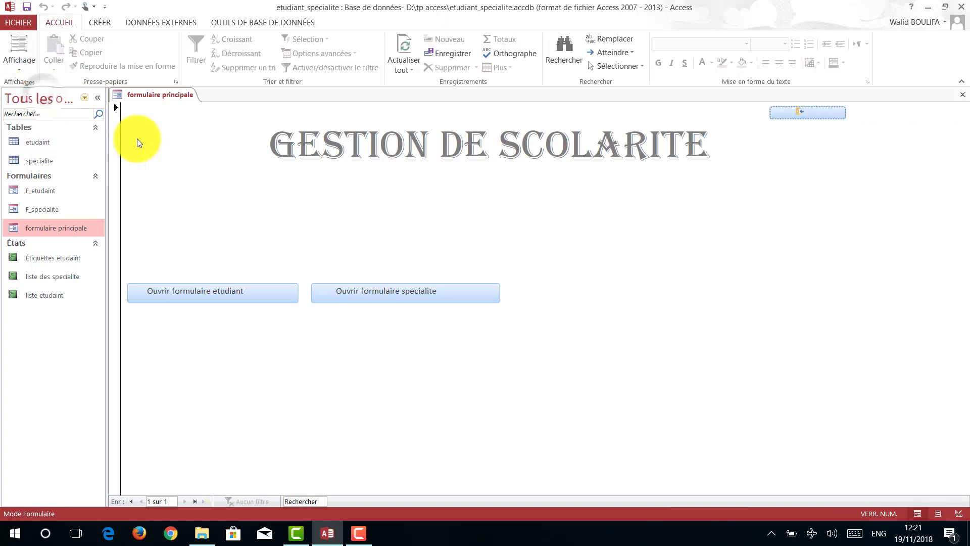
Test opening the student form from the main form and its liste etudiants report, and close the report.
left_click(220, 296)
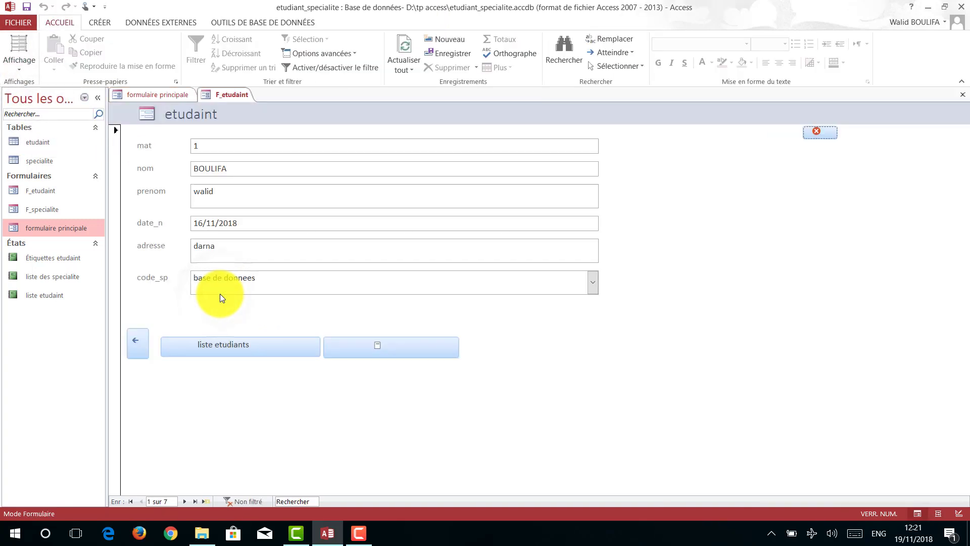
left_click(221, 344)
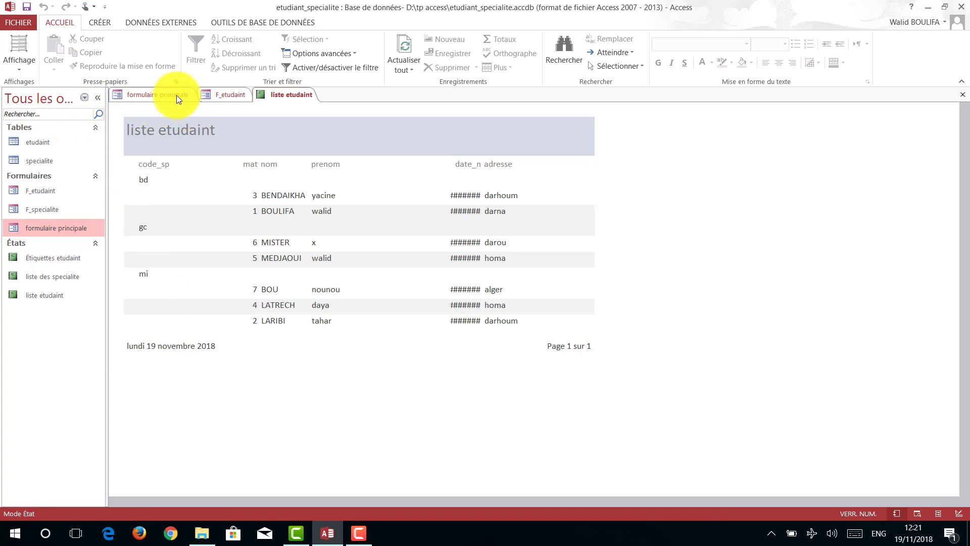
right_click(306, 93)
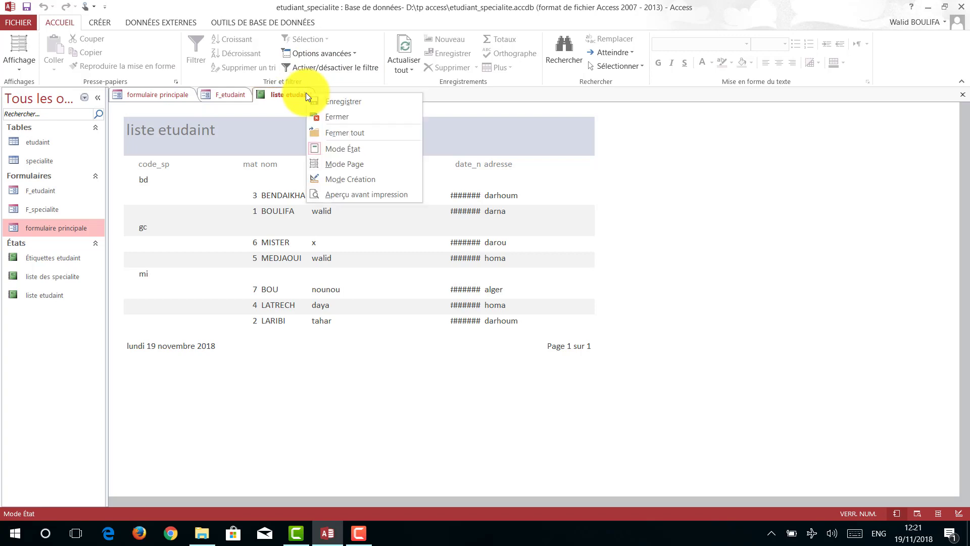
left_click(329, 116)
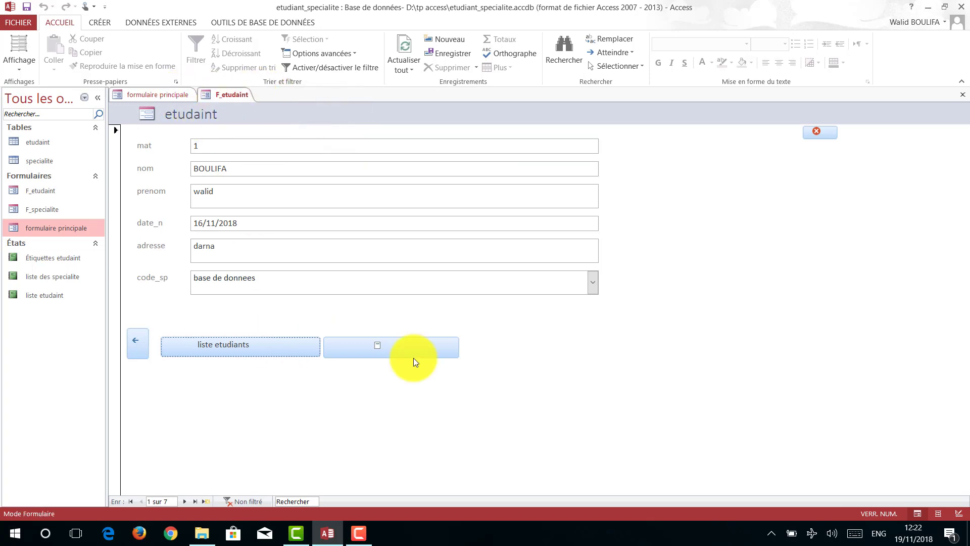
Return to the main form with the back arrow button, open the specialite form and display its liste des specialites report.
left_click(135, 343)
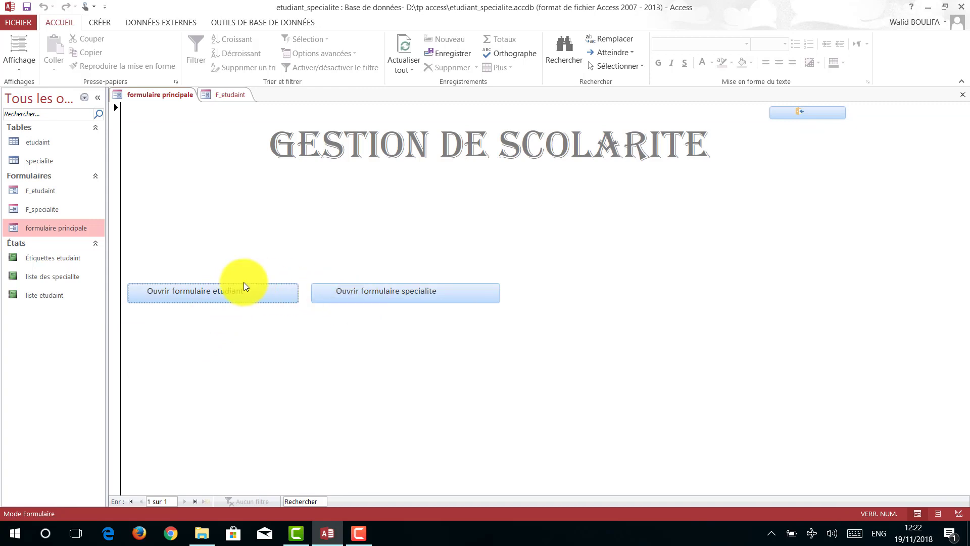
left_click(353, 292)
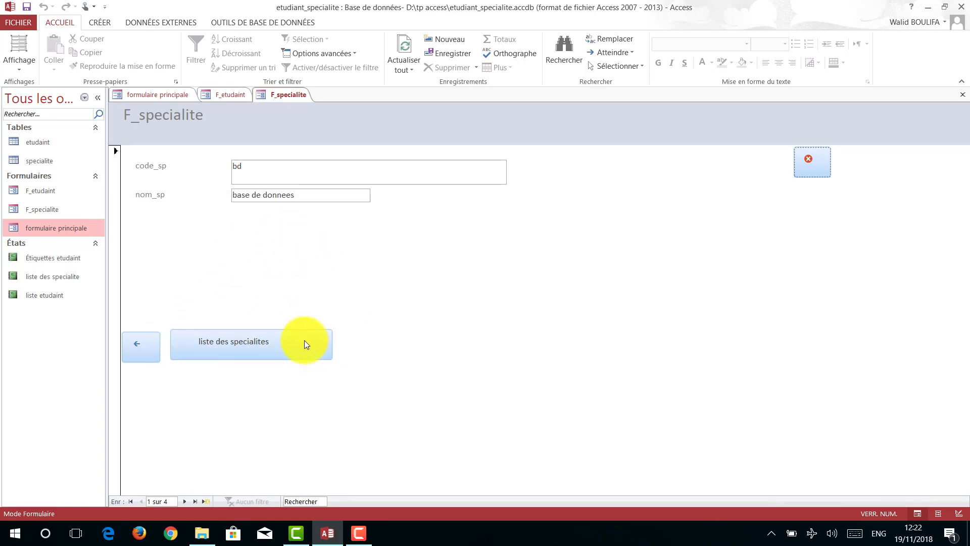
left_click(247, 343)
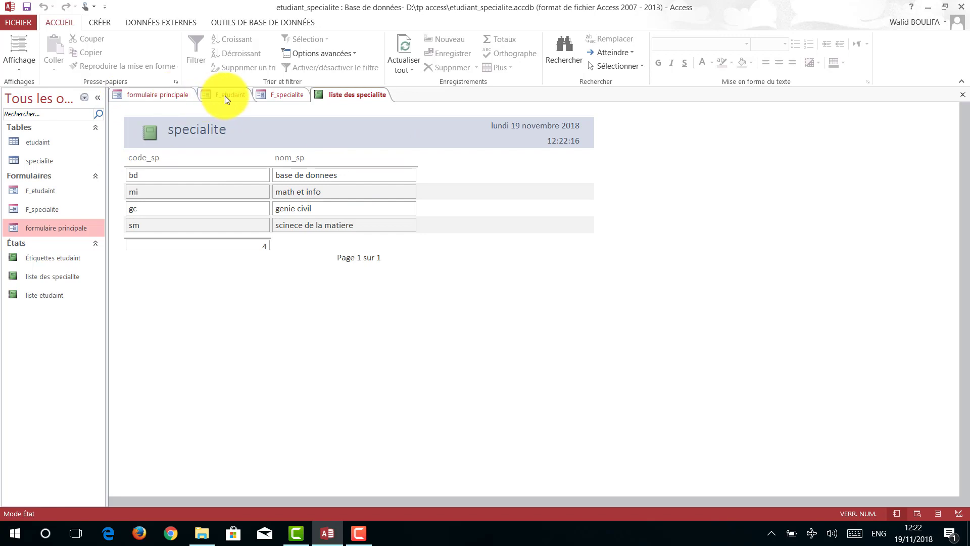
Close F_specialite with its own close button and close the liste des specialite report.
left_click(291, 93)
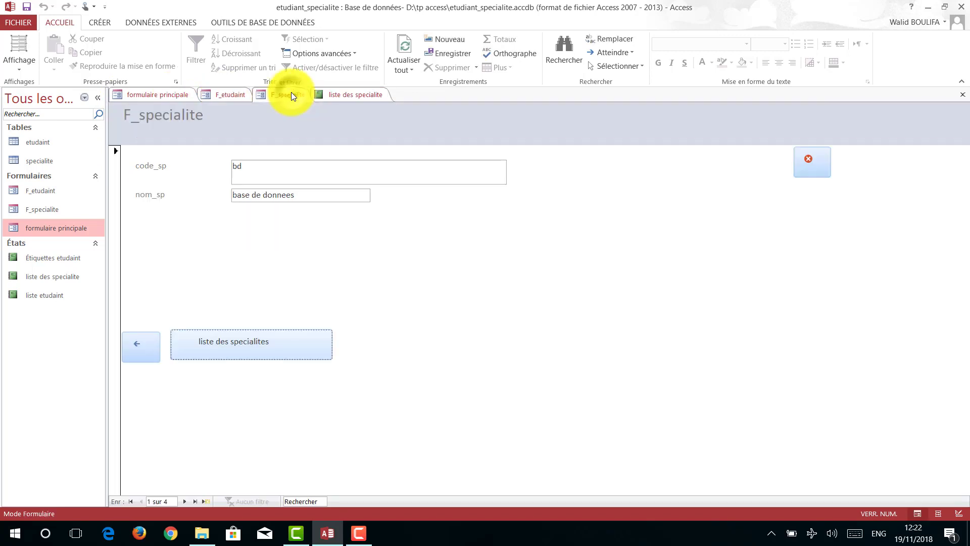
left_click(814, 160)
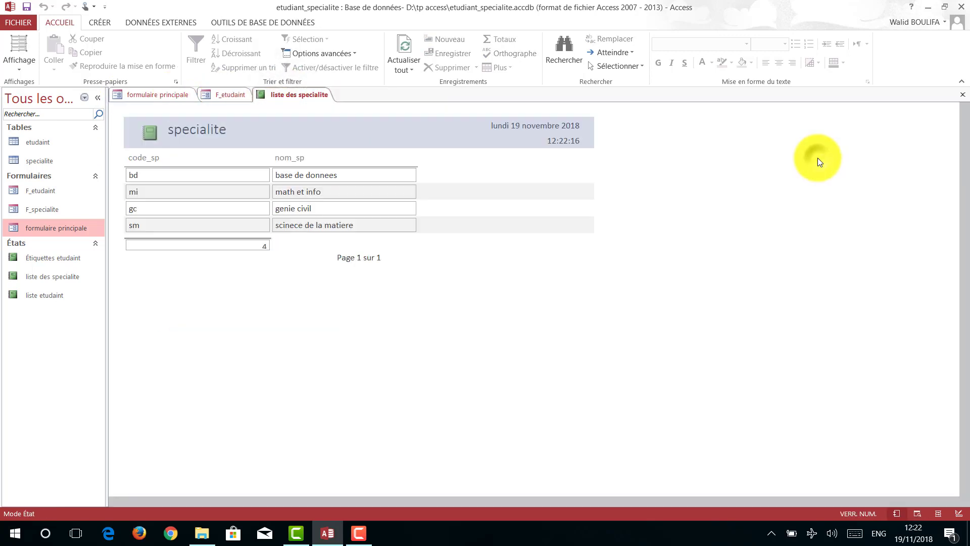
right_click(269, 98)
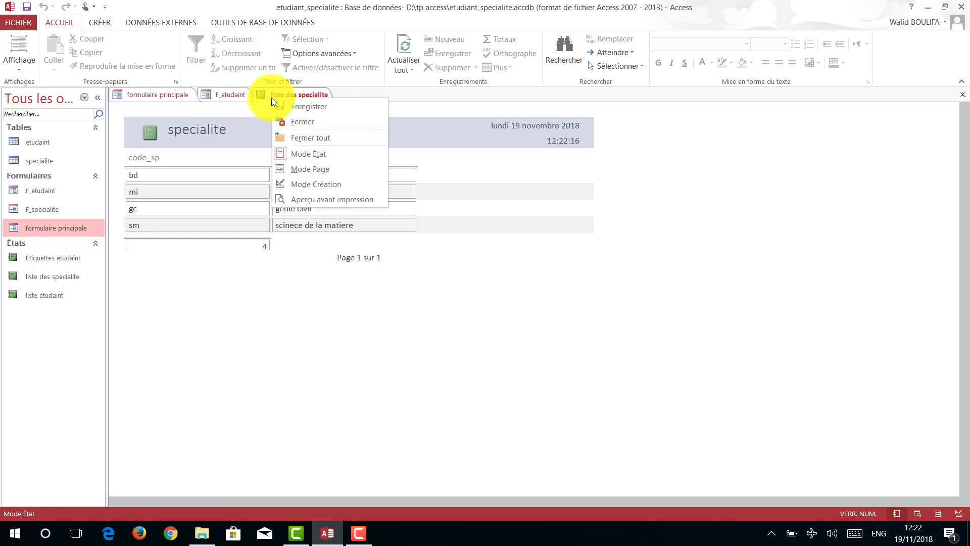
left_click(298, 121)
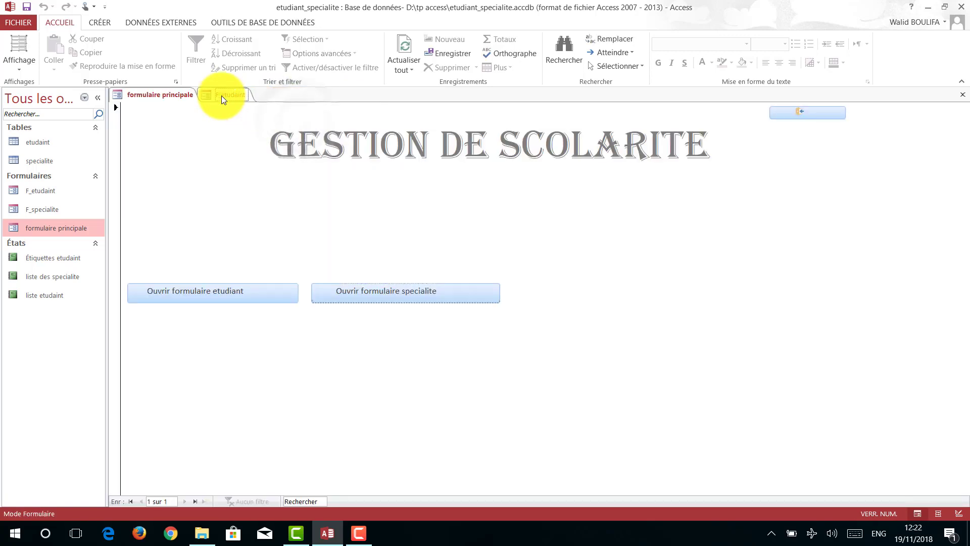
Test the labels button on F_etudaint and look through the student labels report.
left_click(221, 95)
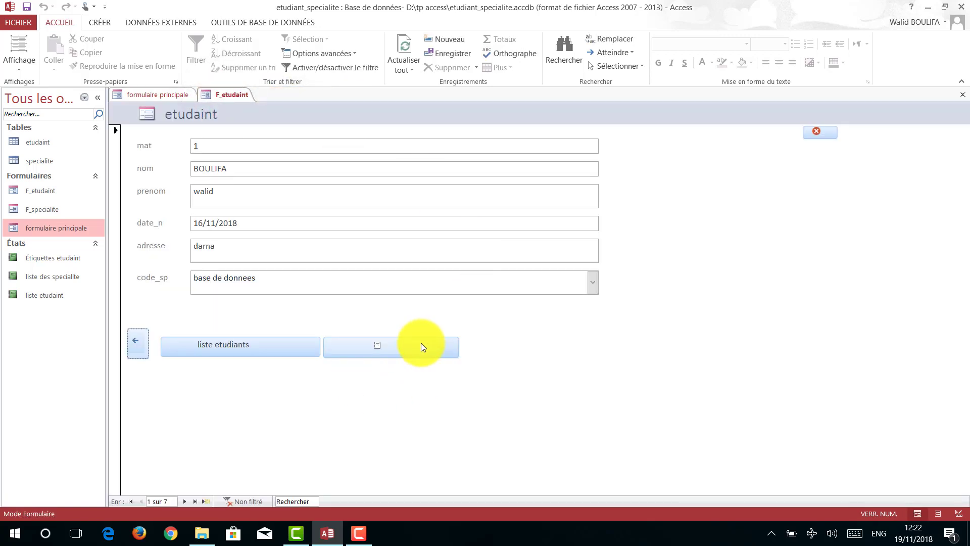
left_click(405, 343)
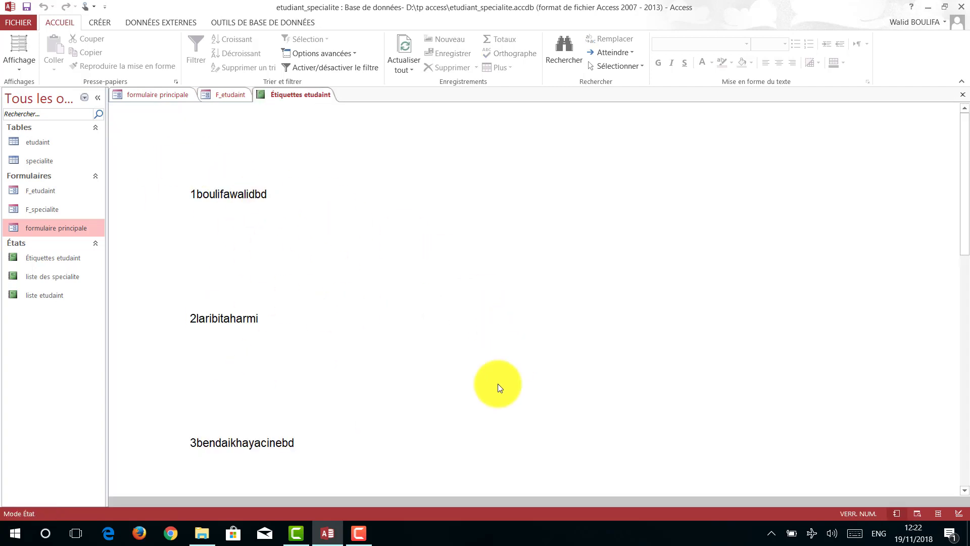
scroll(470, 389, "down", 5)
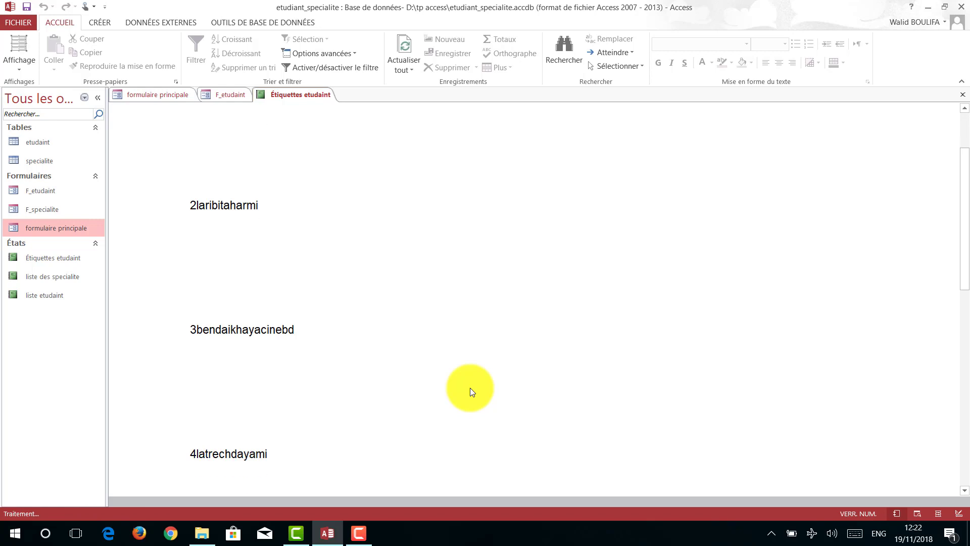
scroll(470, 391, "down", 1)
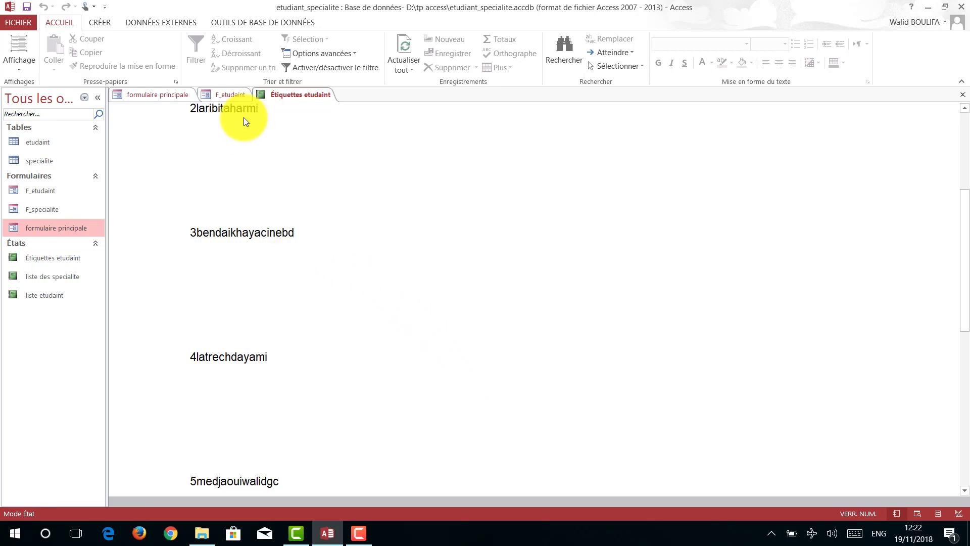
Close the labels report, and close F_etudaint and the main form with their own close buttons.
right_click(274, 95)
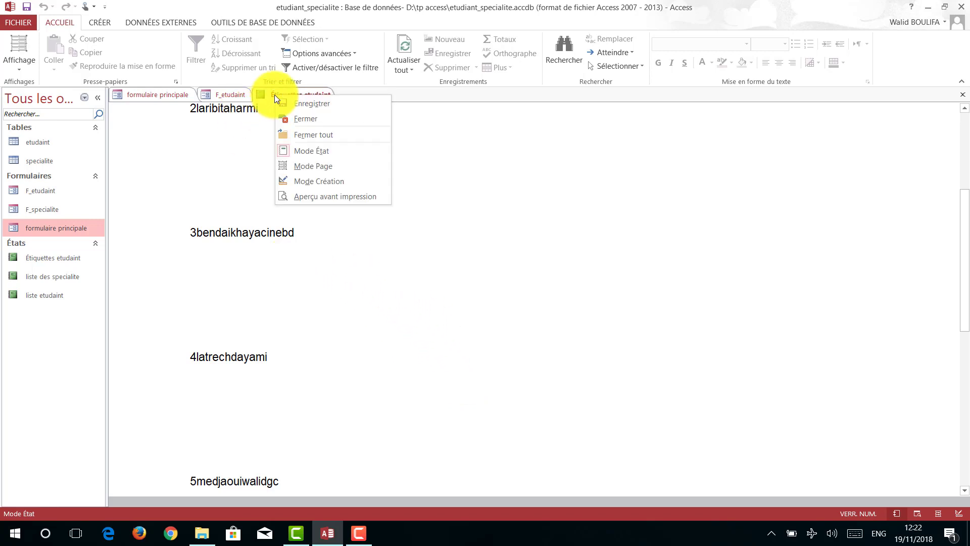
left_click(302, 118)
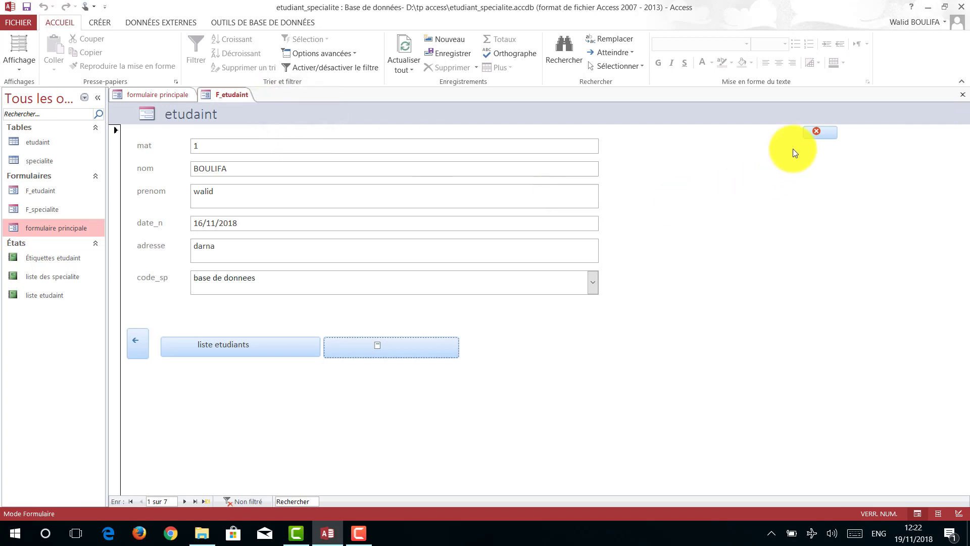
left_click(820, 131)
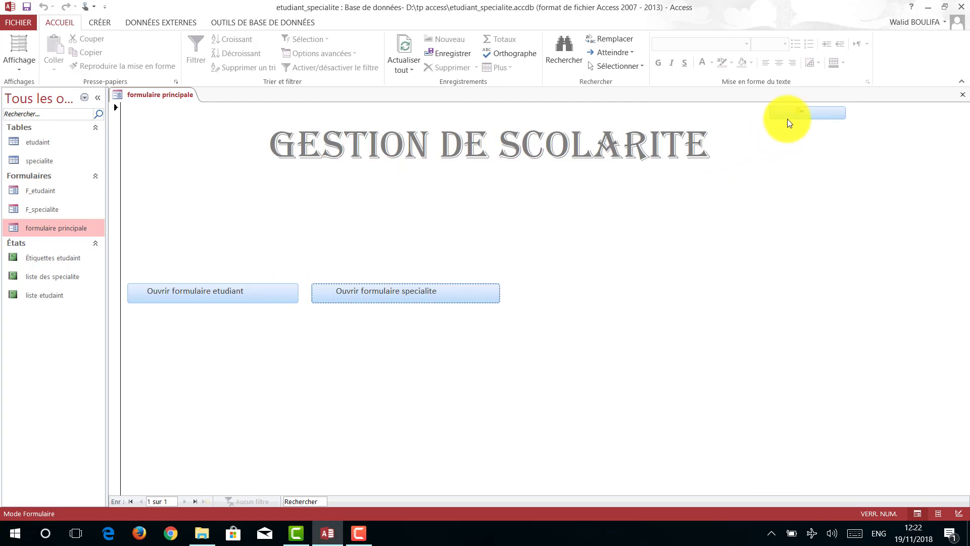
left_click(809, 110)
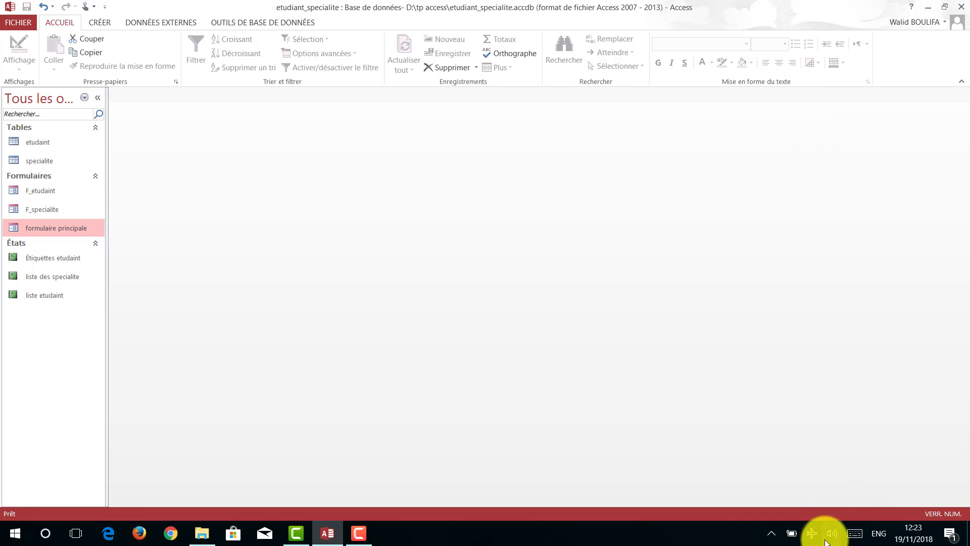
left_click(360, 532)
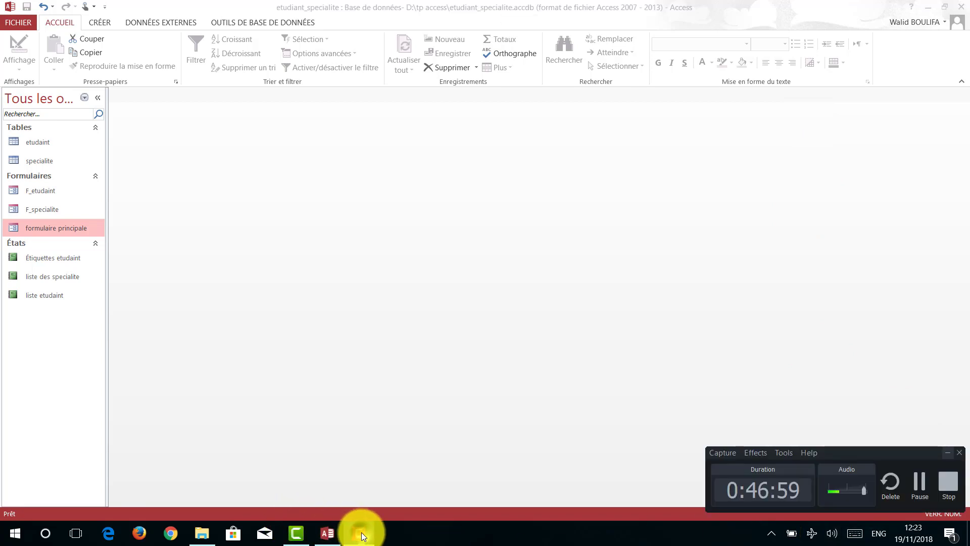